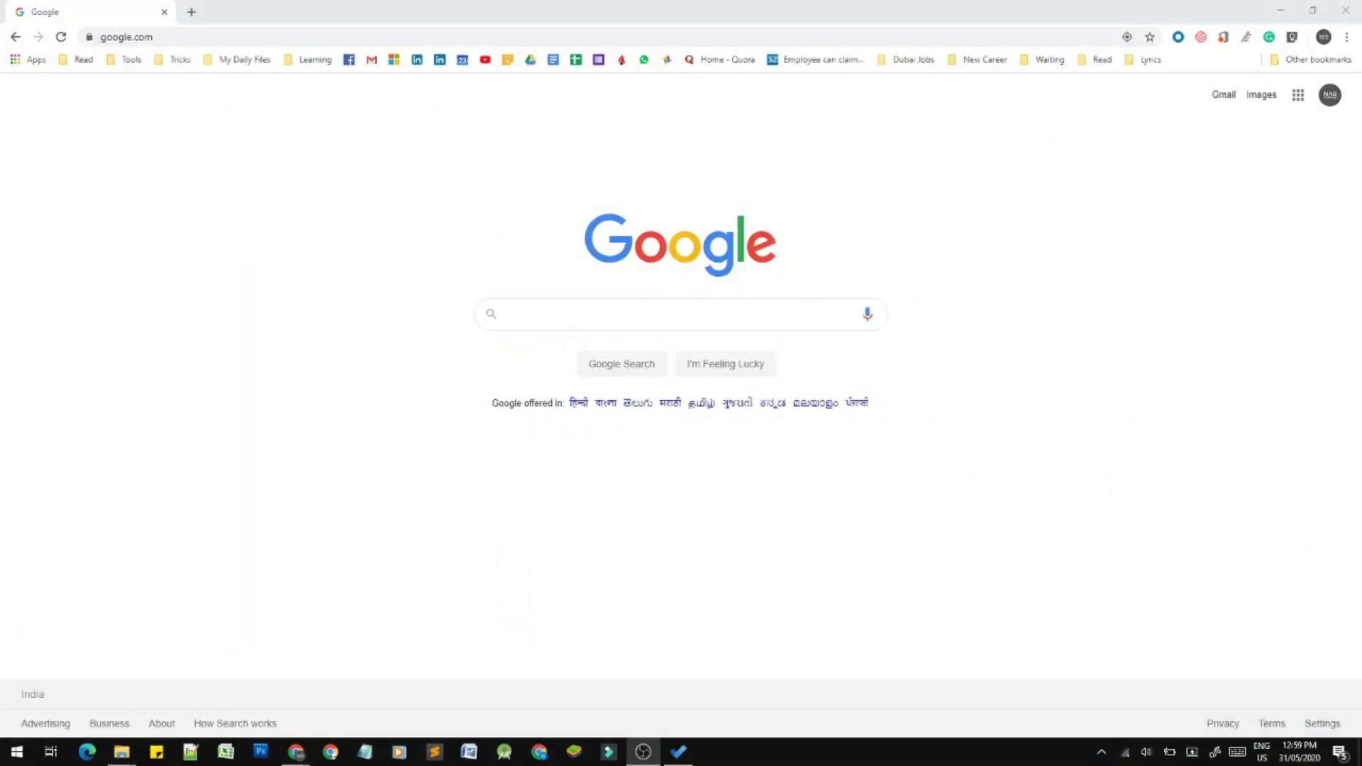
# Open the Google Sheets home page from the list of Google apps on google.com
pyautogui.click(126, 37)
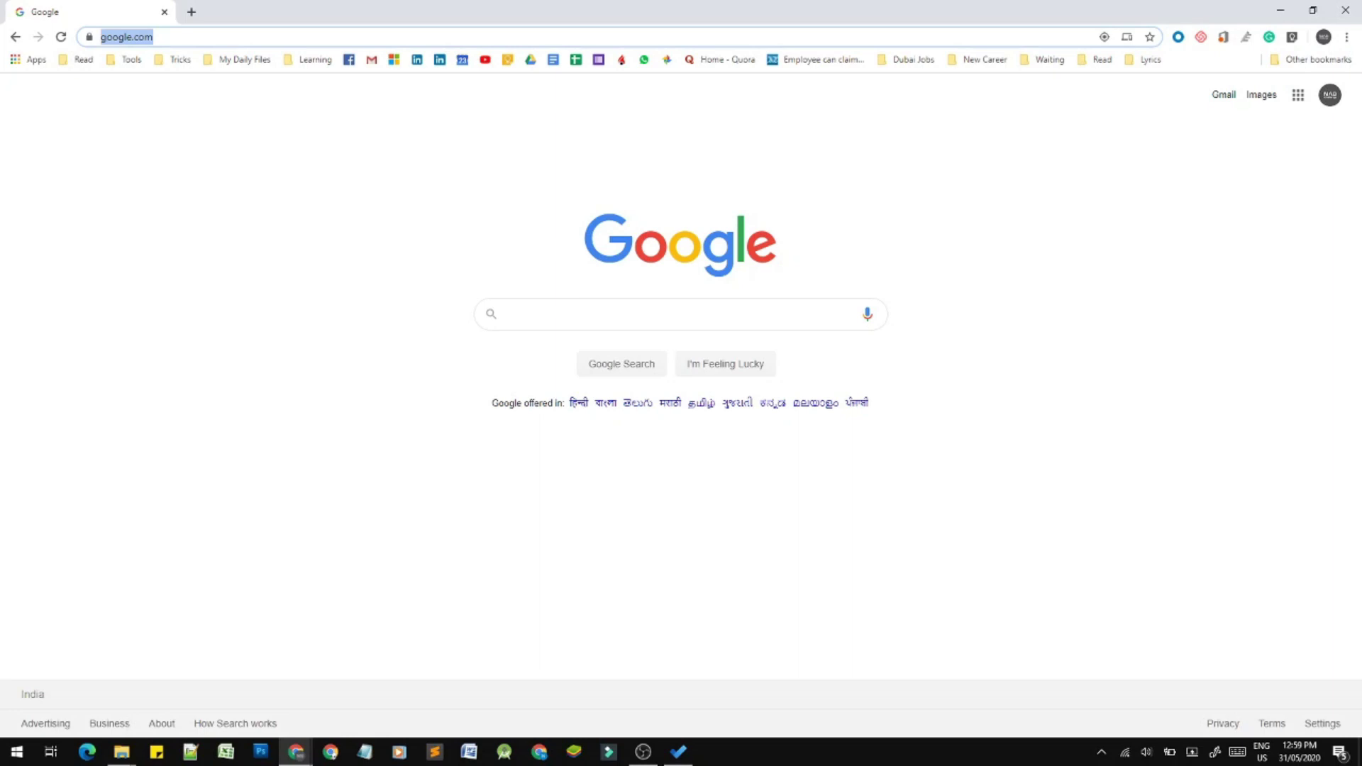
pyautogui.click(1298, 103)
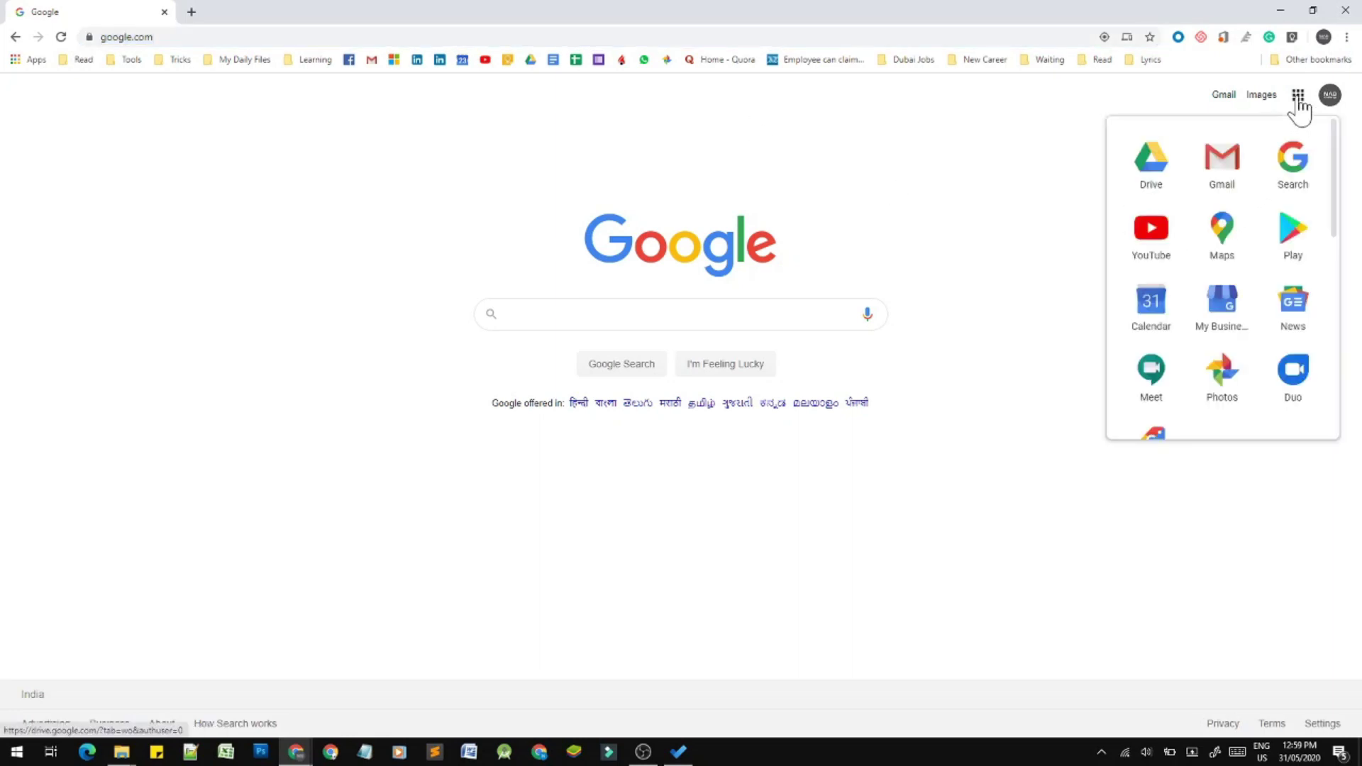
pyautogui.scroll(-5, 1262, 269)
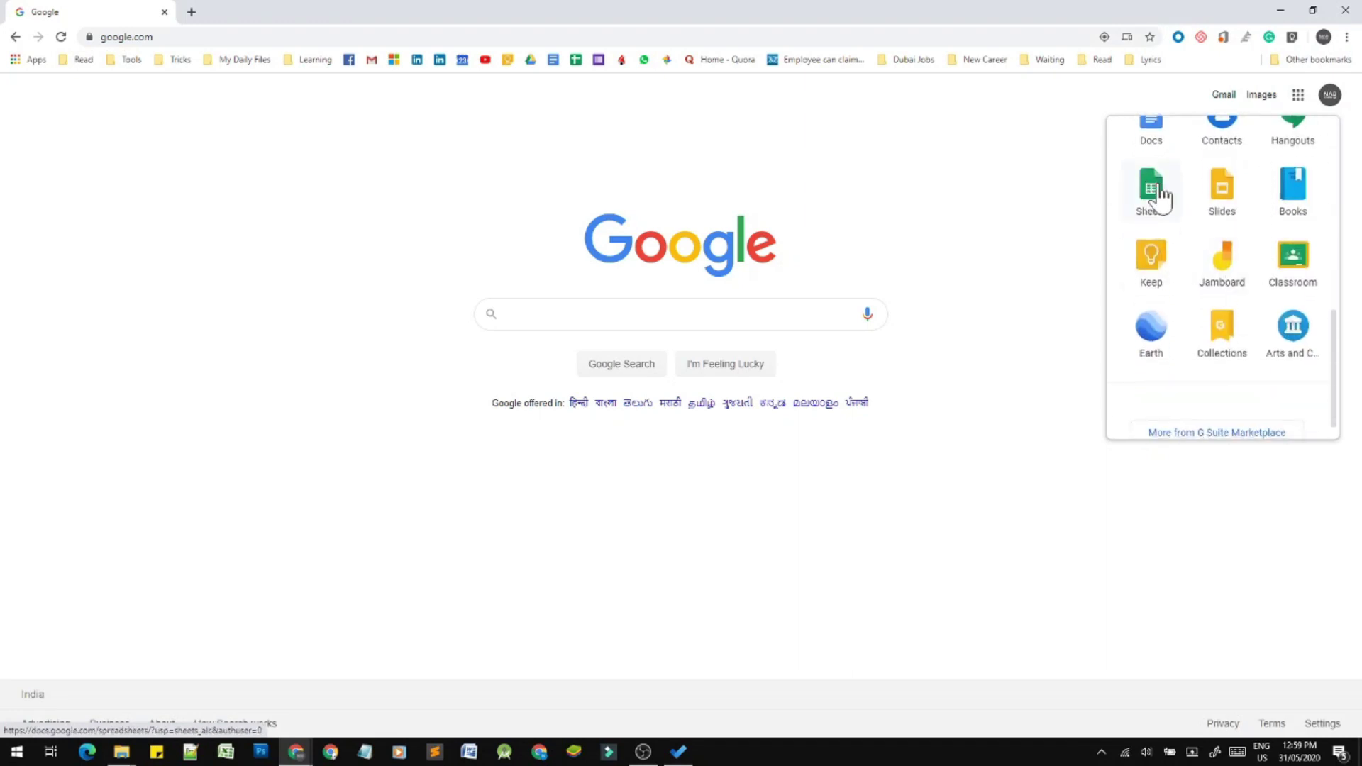
pyautogui.click(1153, 206)
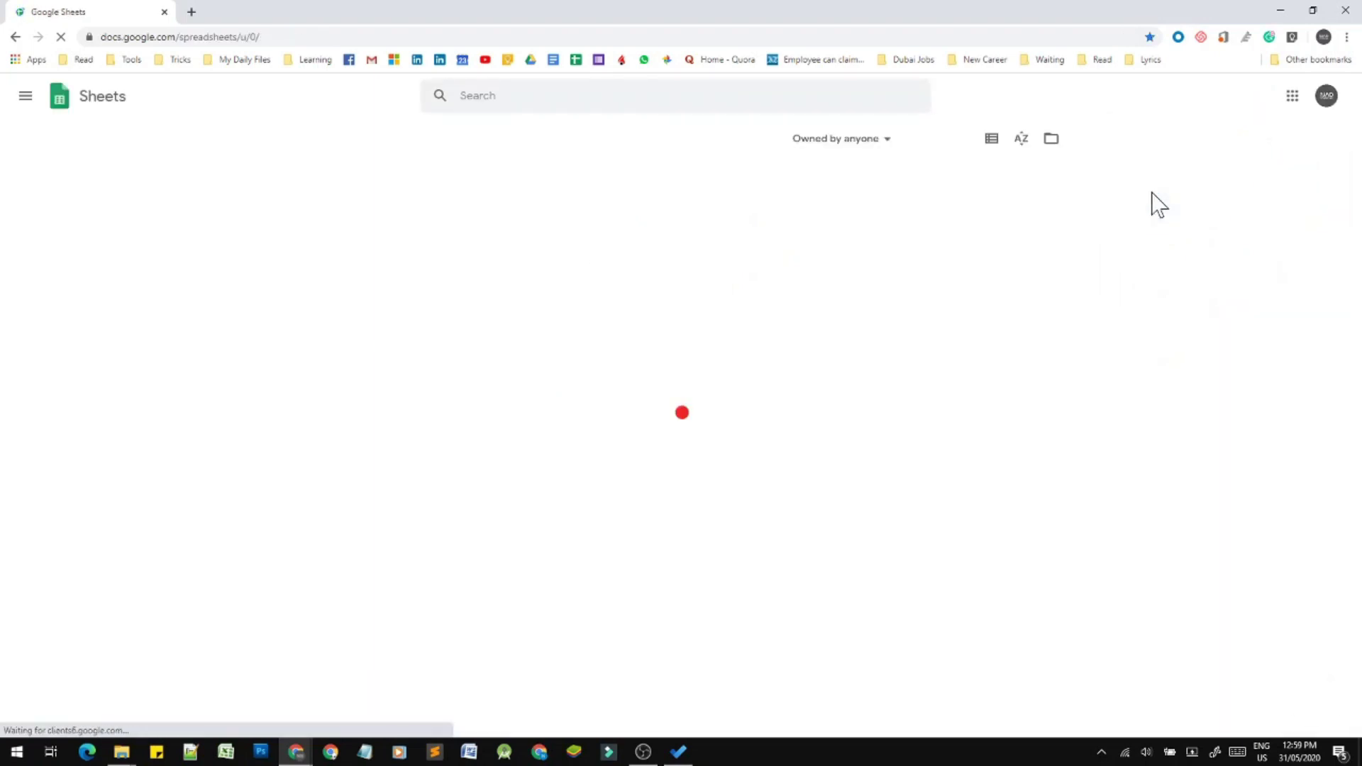
# Open Google Sheets in a new browser tab through the address sheets.google.com
pyautogui.click(192, 11)
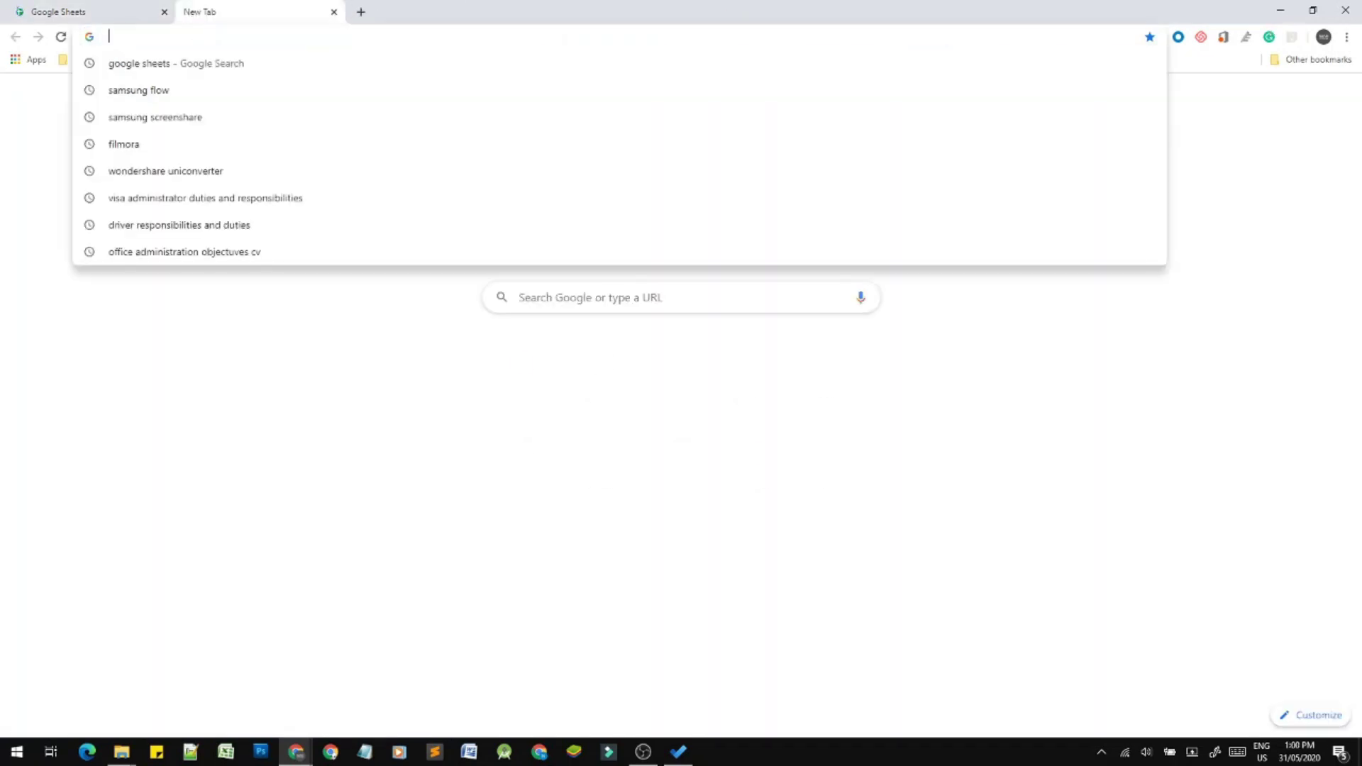
pyautogui.write('shet')
pyautogui.press('BackSpace')
pyautogui.write('ets')
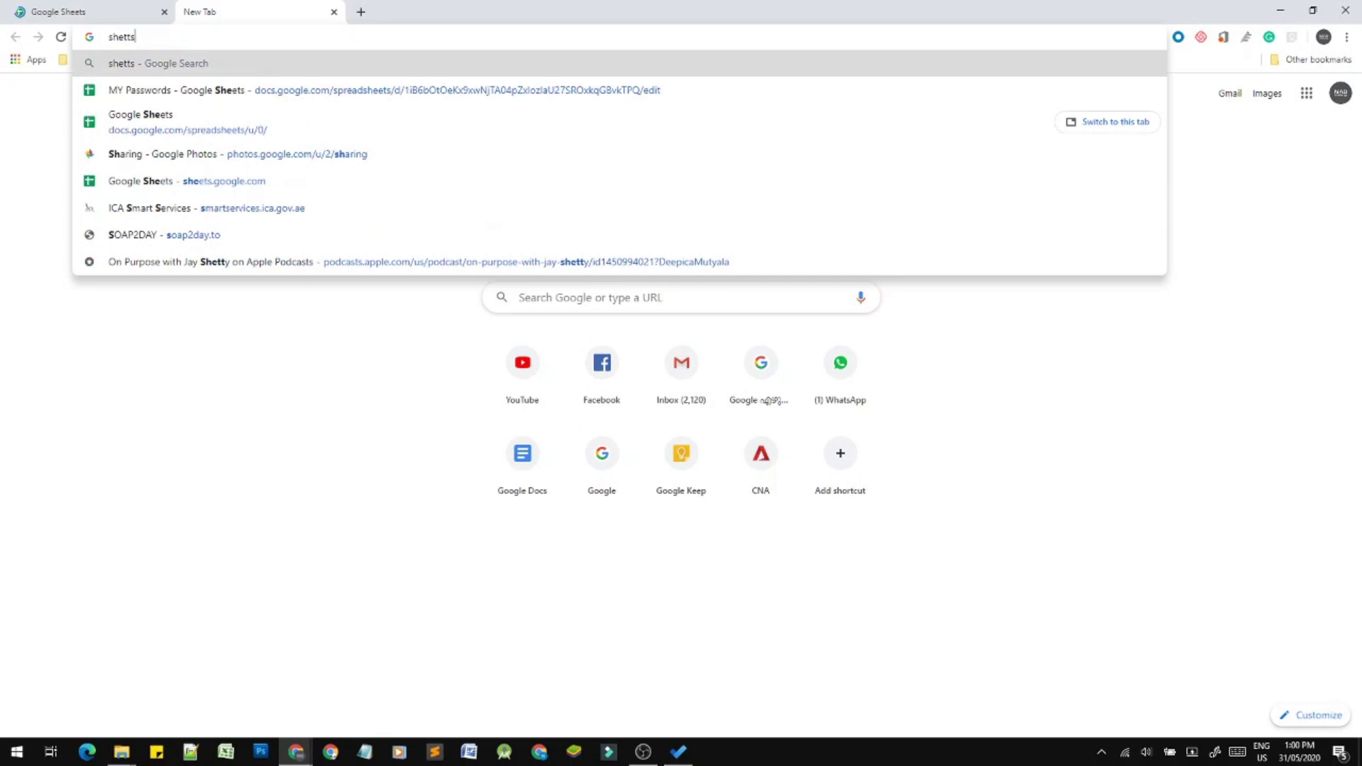
pyautogui.press('BackSpace')
pyautogui.press('BackSpace')
pyautogui.press('BackSpace')
pyautogui.write('et')
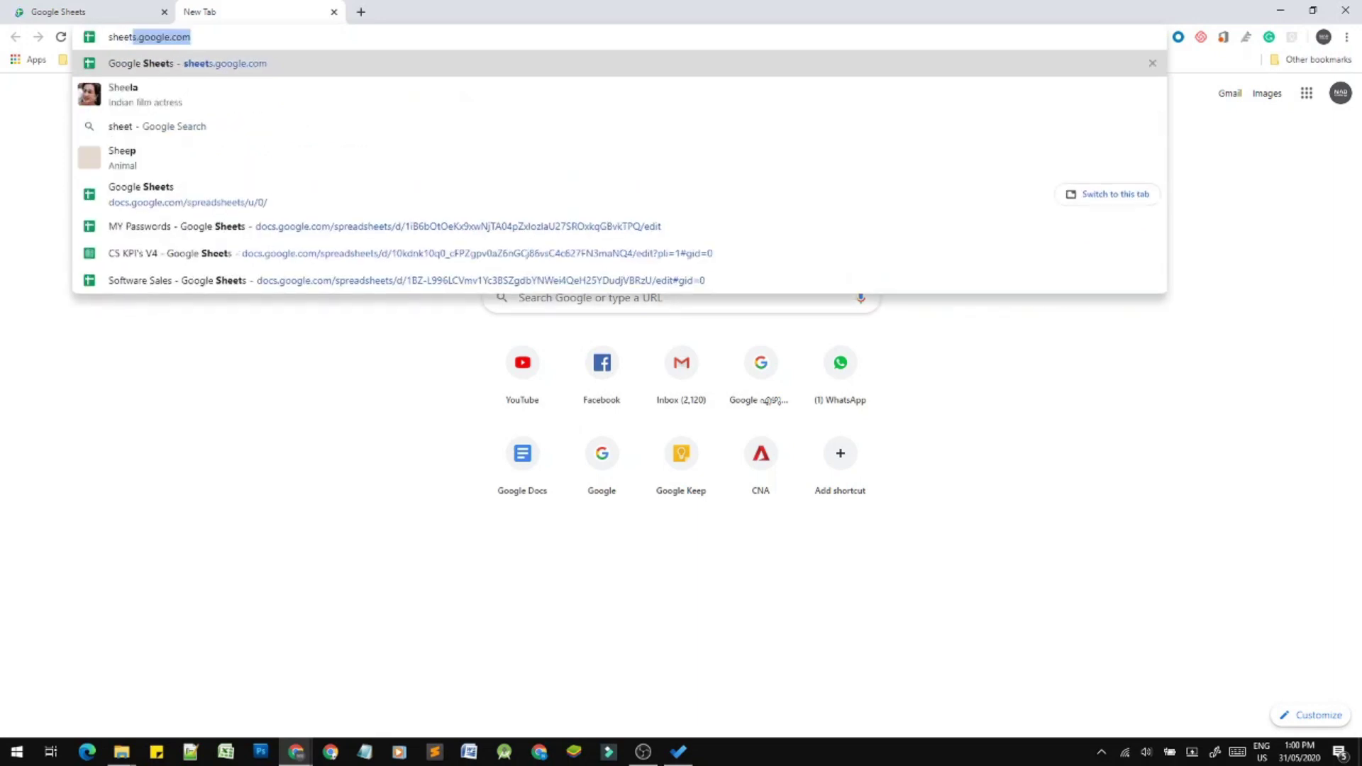
pyautogui.write('s.google.com')
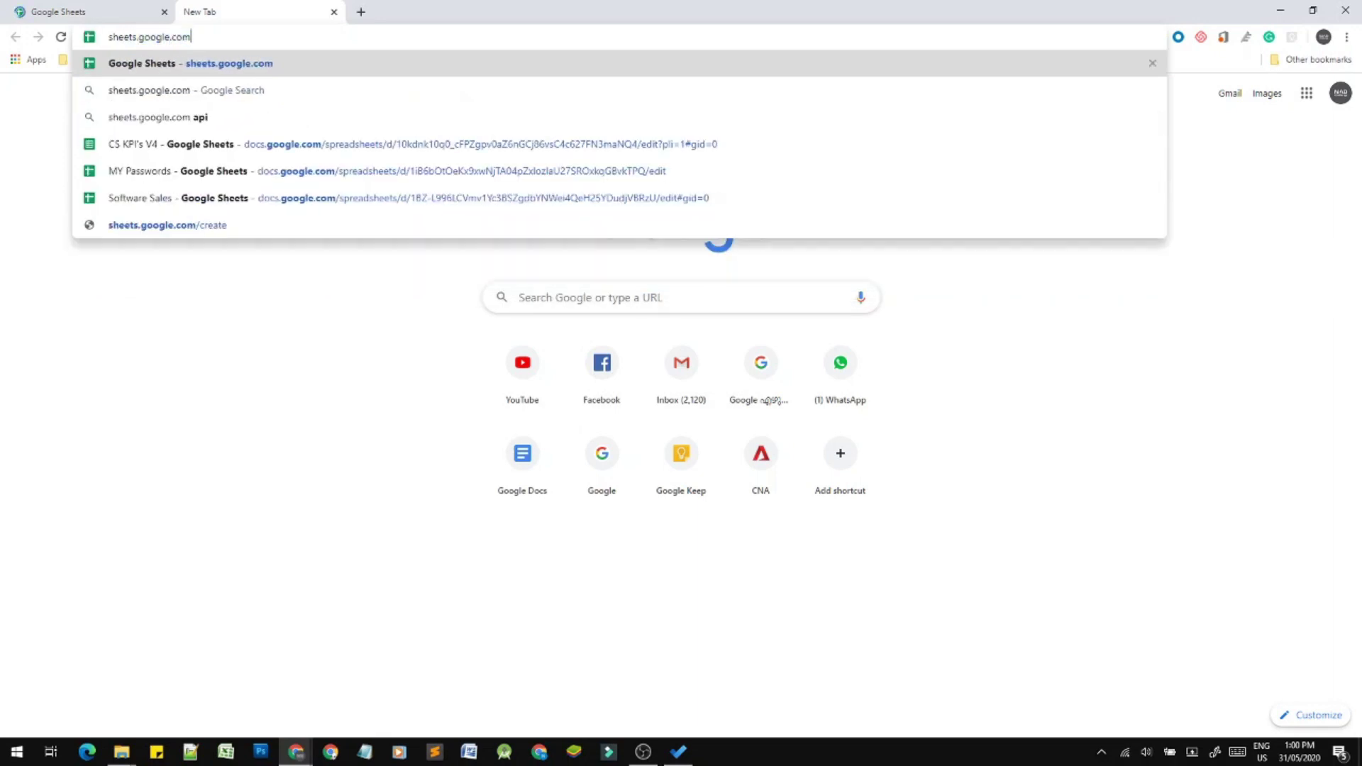
pyautogui.press('Return')
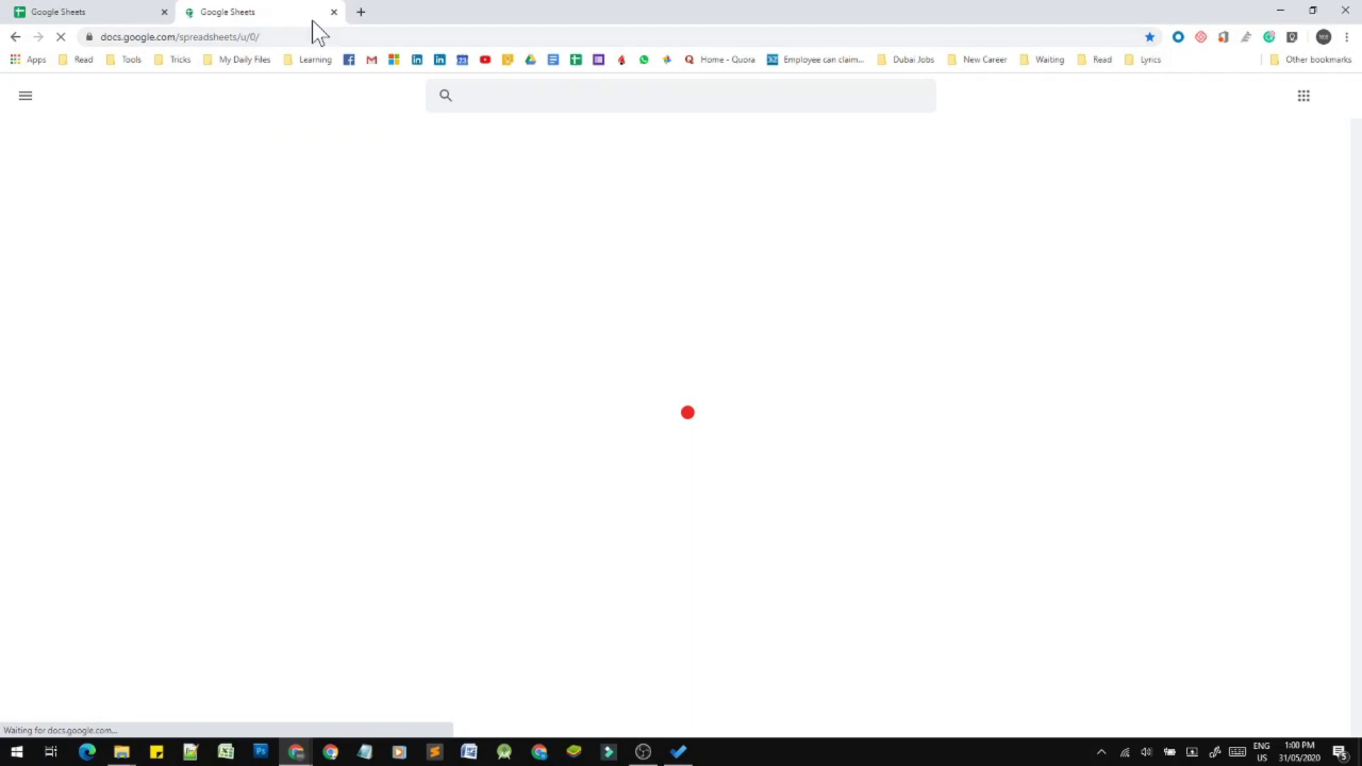
# Open Google Drive in a new browser tab through the address drive.google.com
pyautogui.click(361, 12)
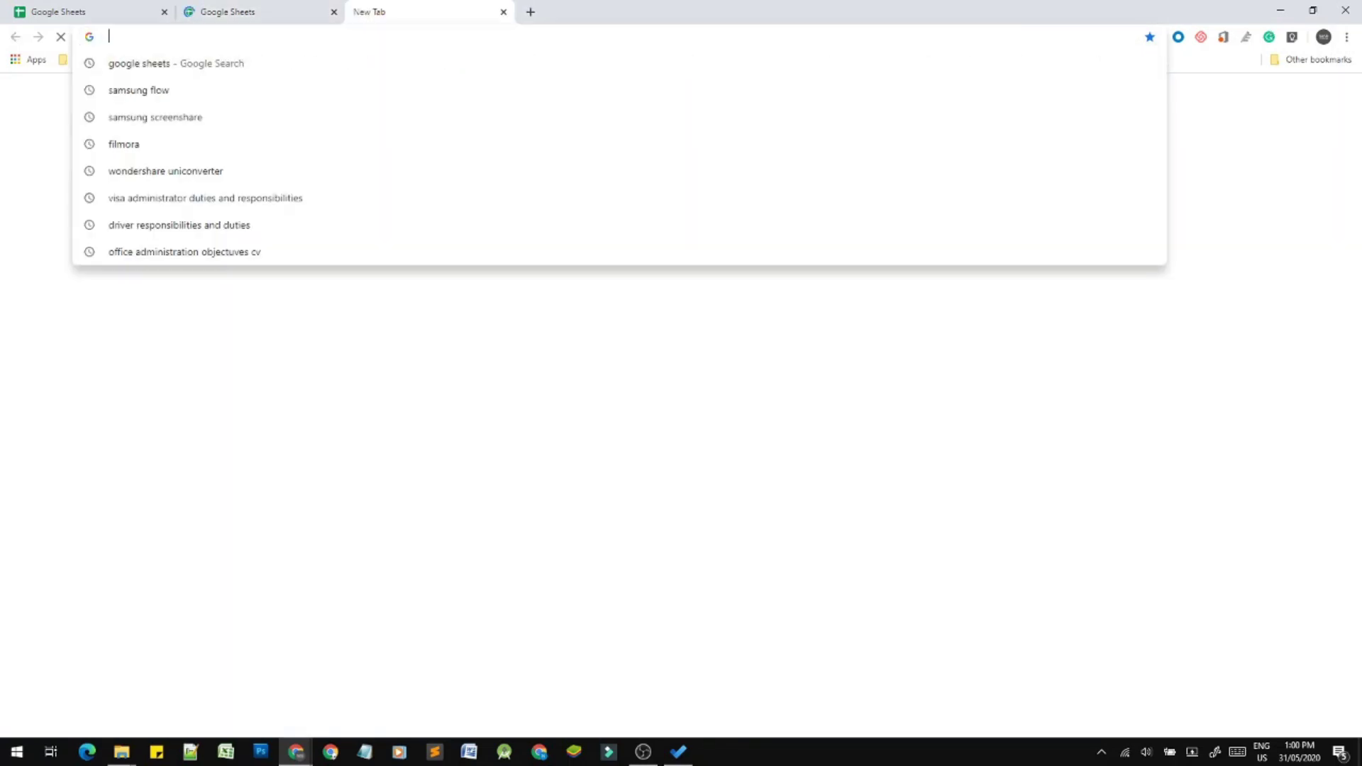
pyautogui.write('google')
pyautogui.hotkey('ctrl', 'a')
pyautogui.write('drive.google.com')
pyautogui.press('Return')
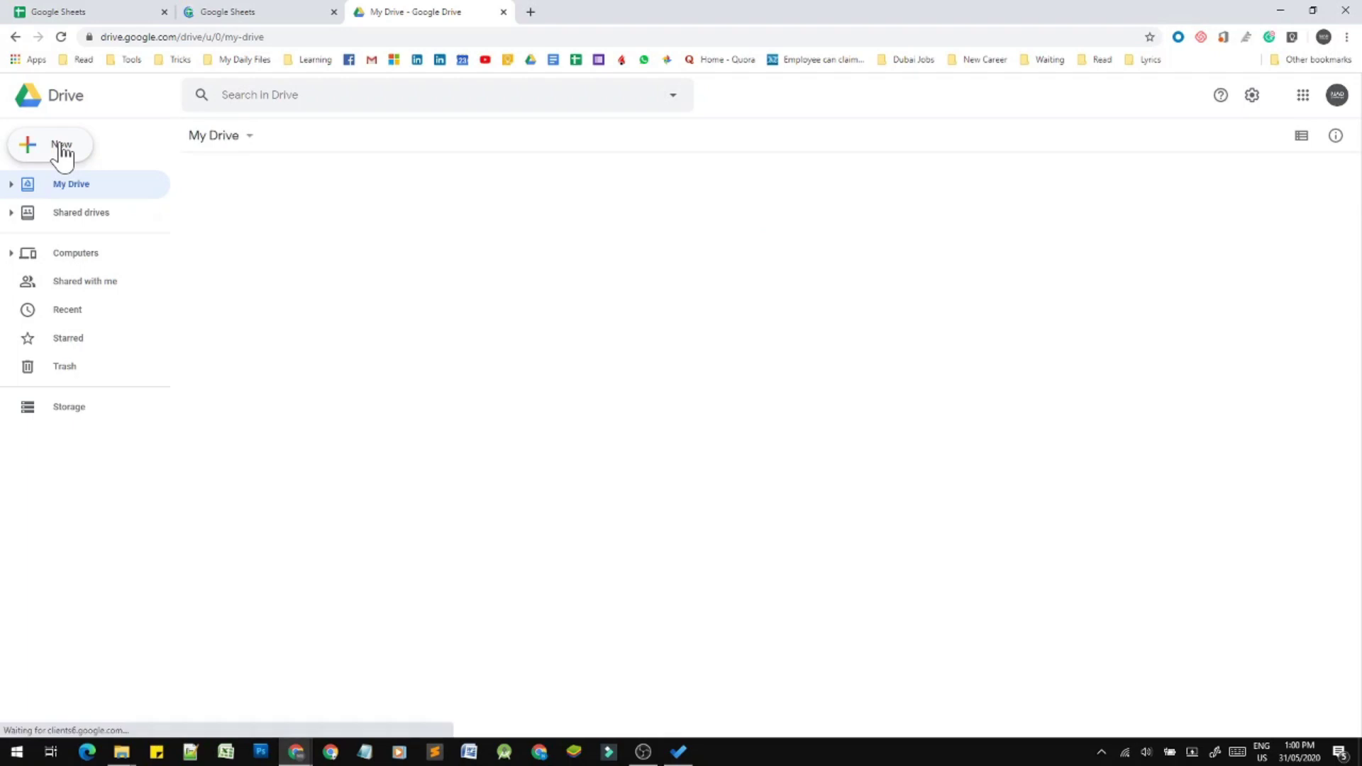
# Close the two Google Sheets browser tabs, keeping only the My Drive tab open
pyautogui.click(61, 146)
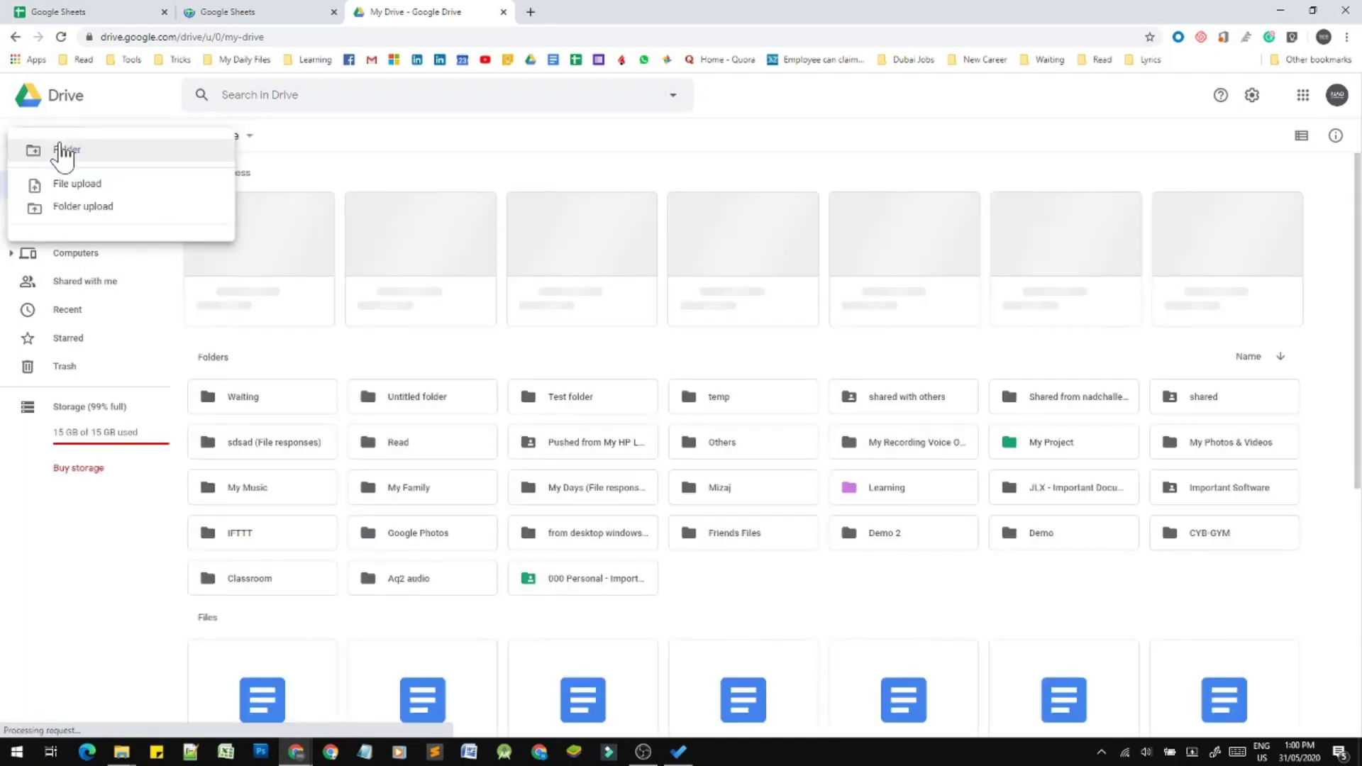
pyautogui.click(85, 536)
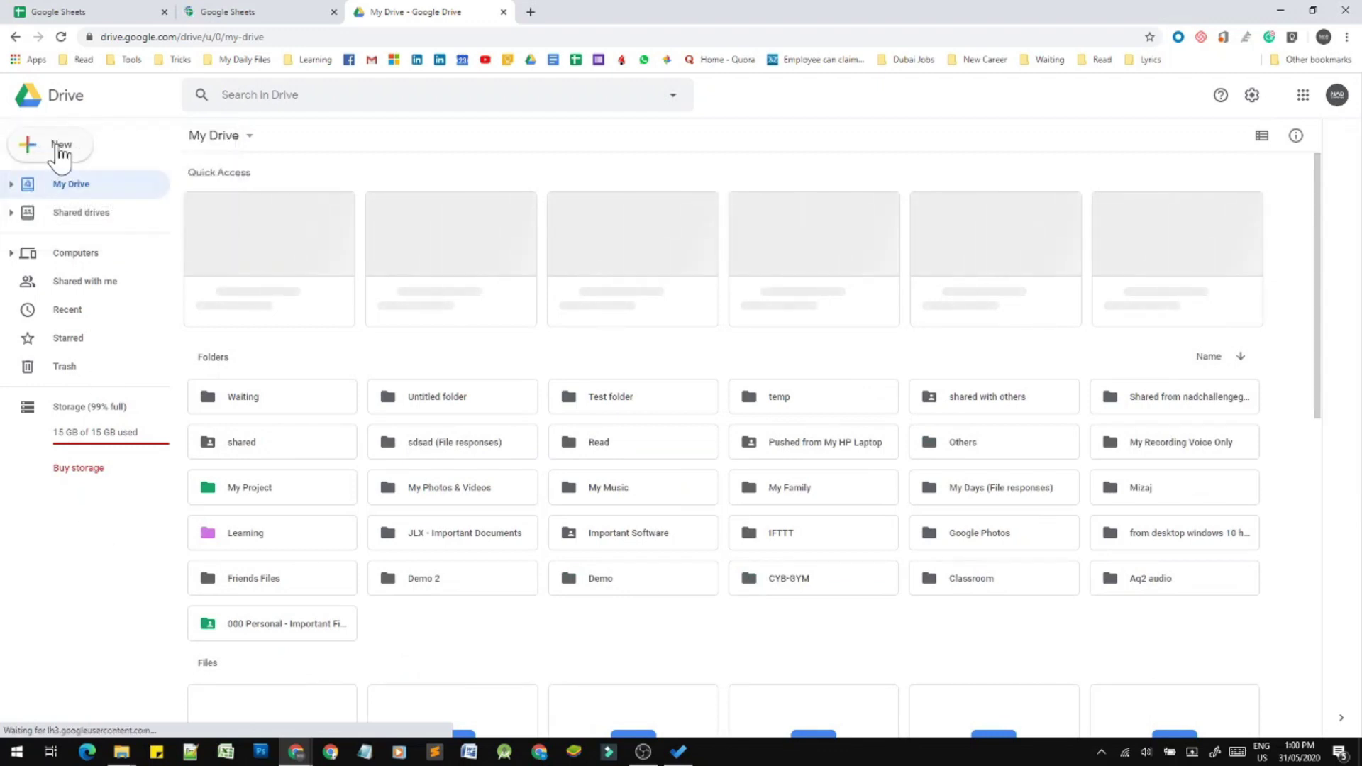
pyautogui.click(61, 148)
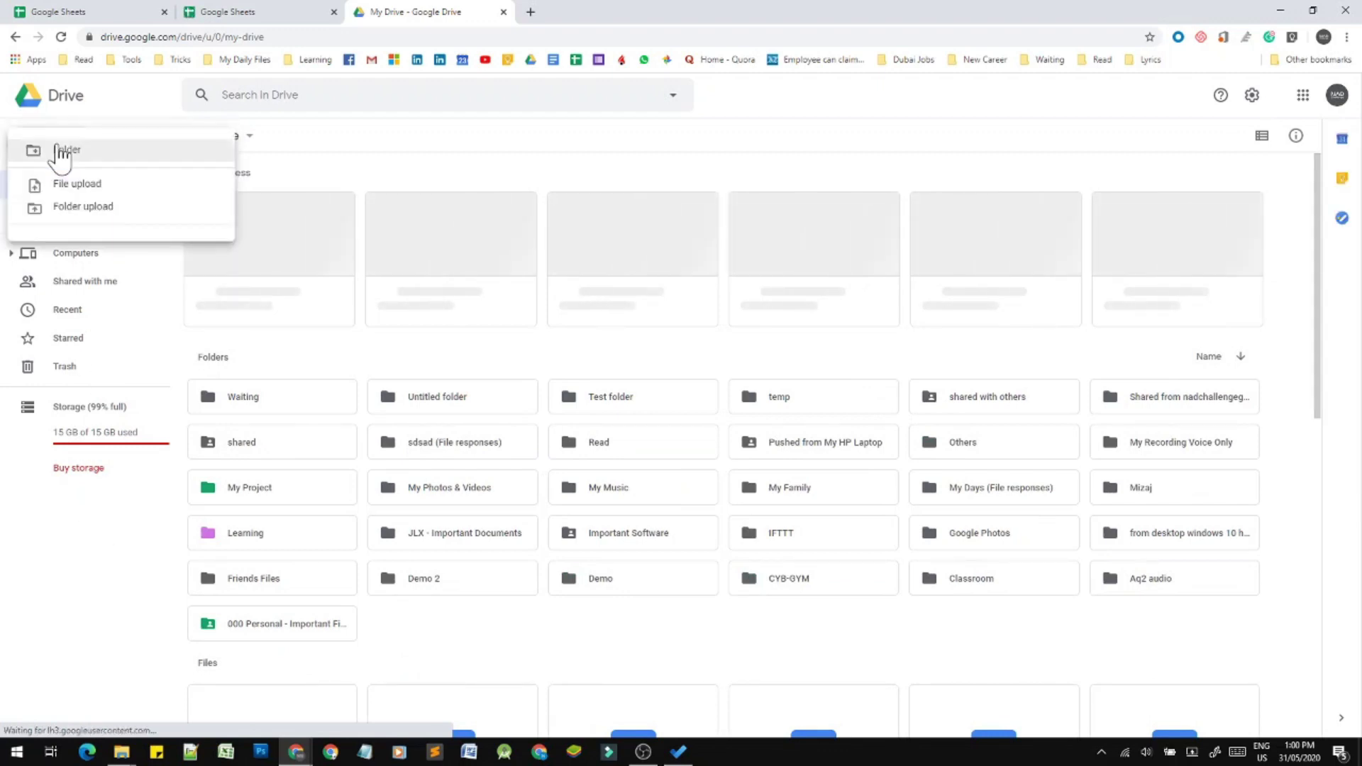
pyautogui.click(163, 11)
pyautogui.click(164, 12)
pyautogui.click(106, 545)
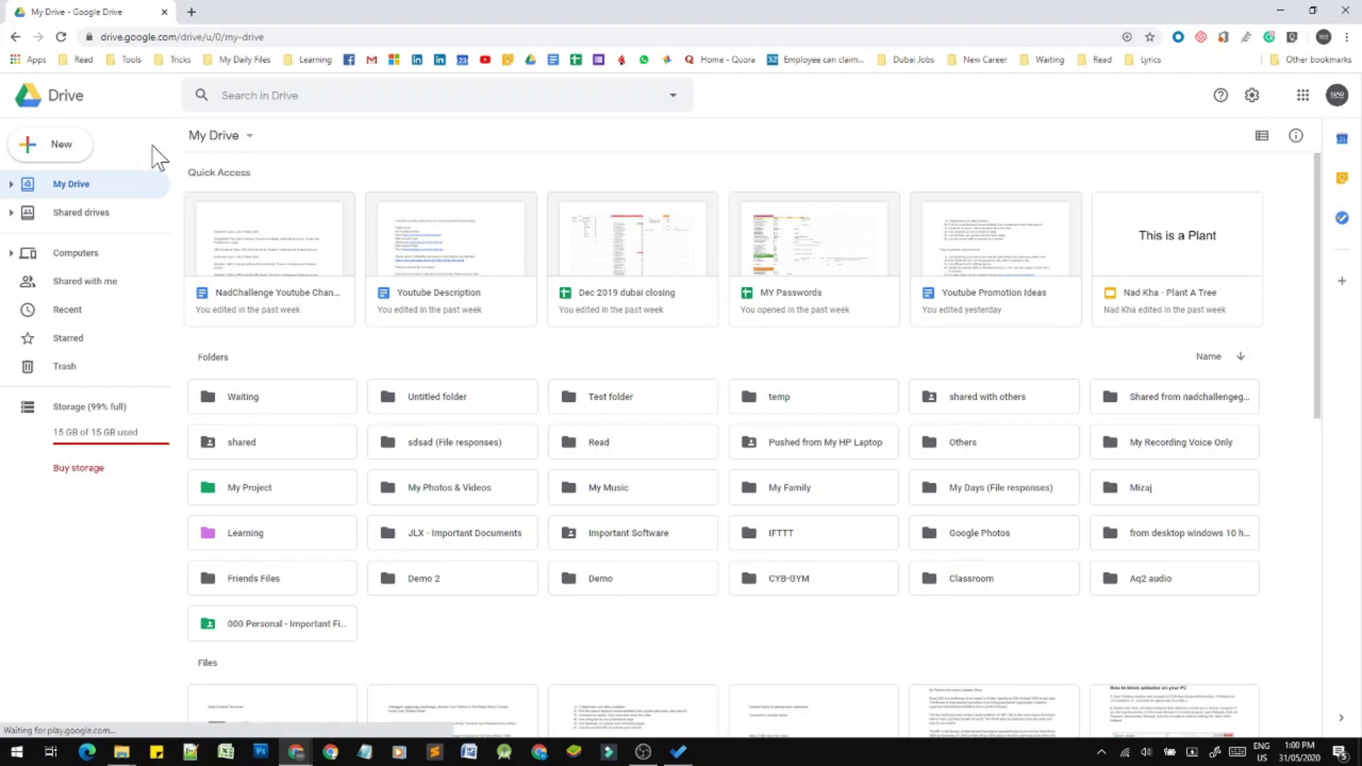
# Create a new blank Google Sheets spreadsheet from My Drive
pyautogui.click(62, 148)
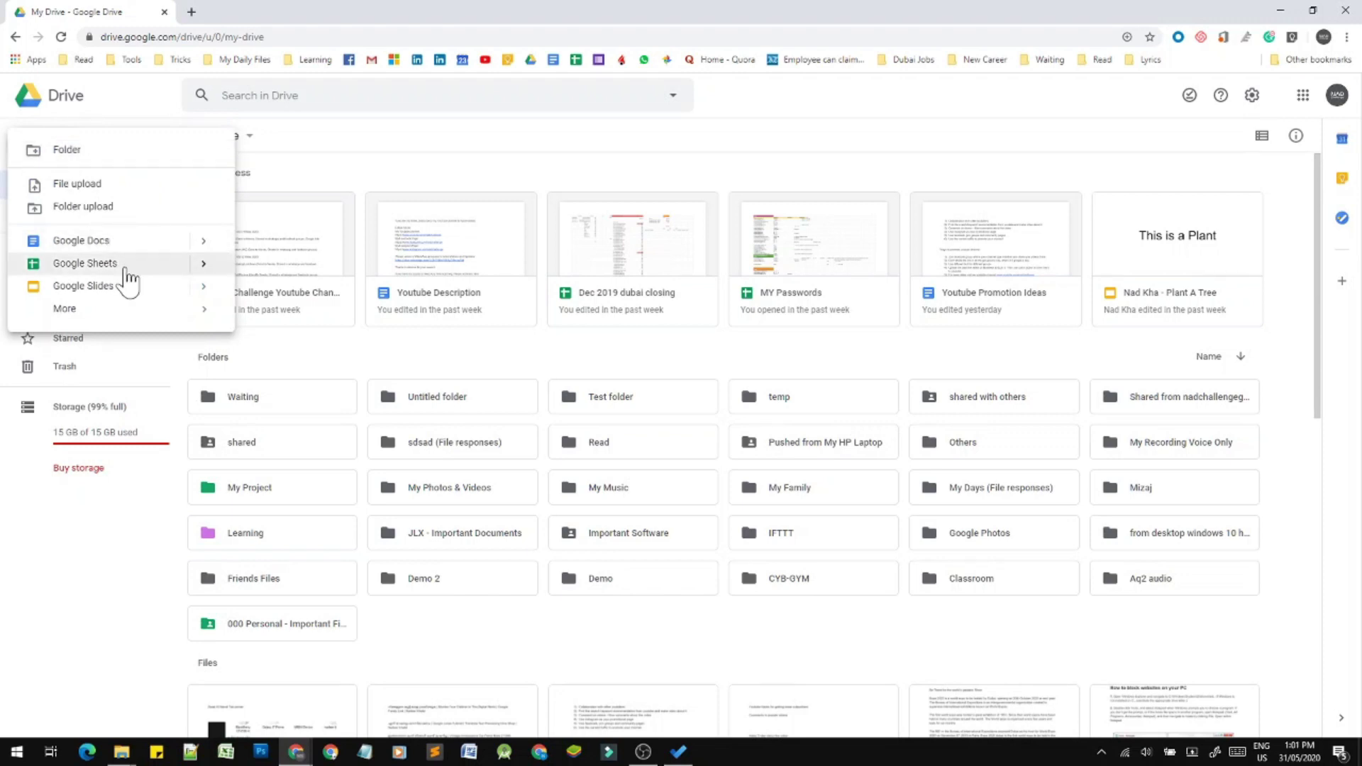
pyautogui.moveTo(204, 267)
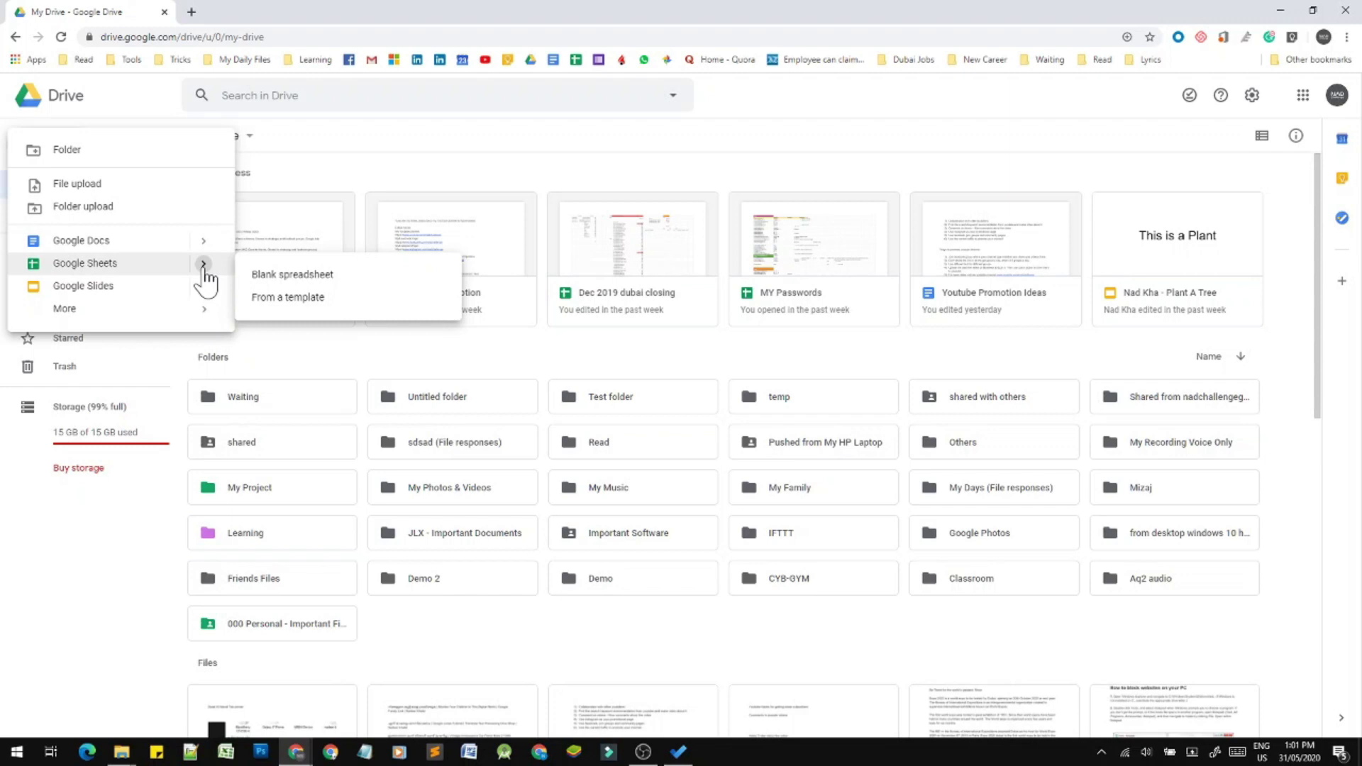
pyautogui.click(270, 276)
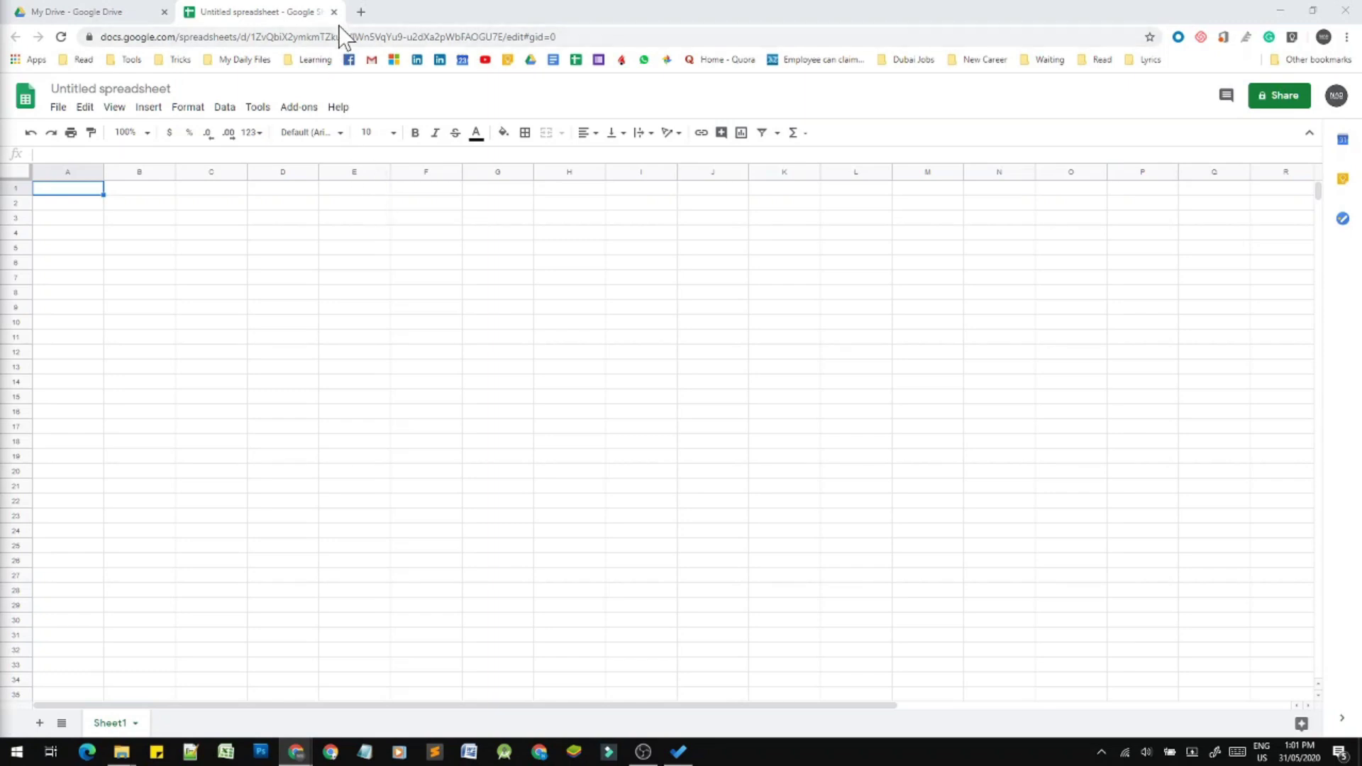
# Replace the untitled spreadsheet page with google.com and open Google Sheets from the list of Google apps
pyautogui.click(279, 37)
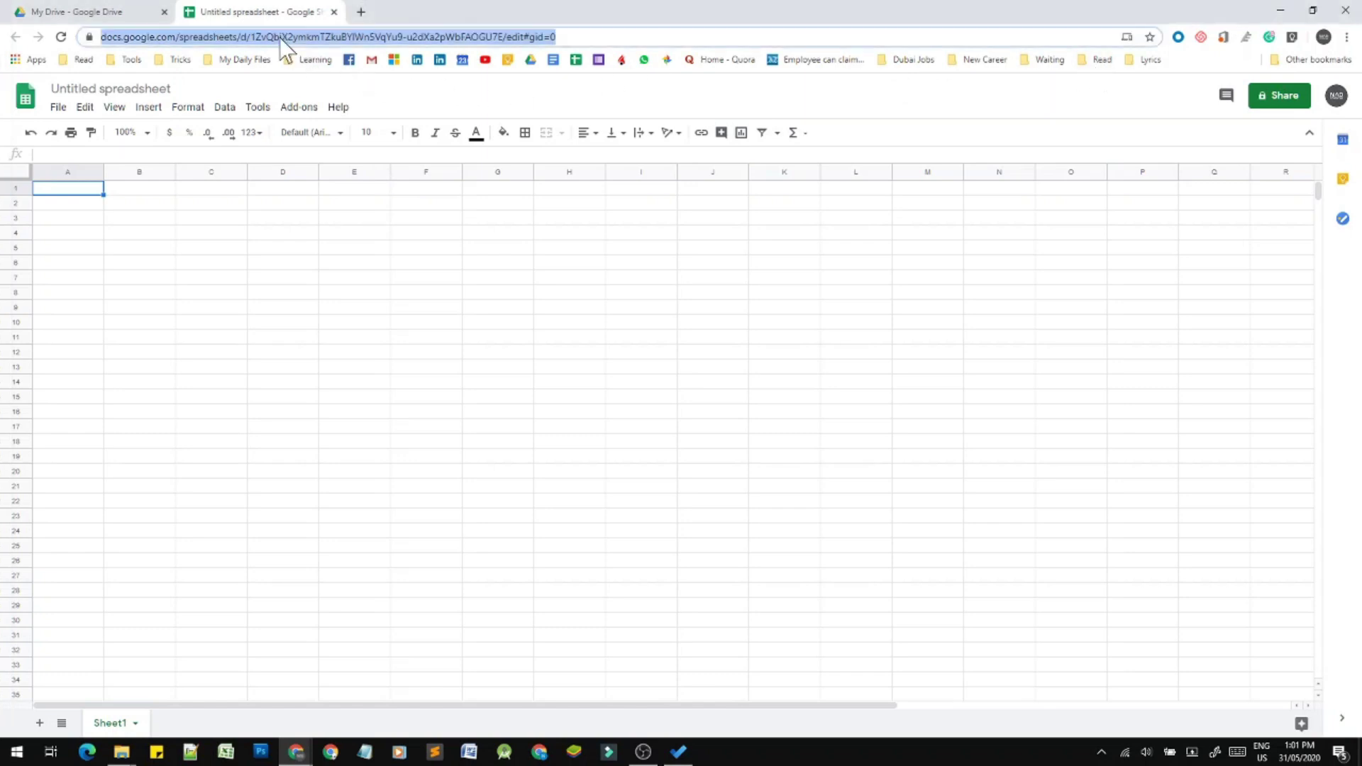
pyautogui.write('google')
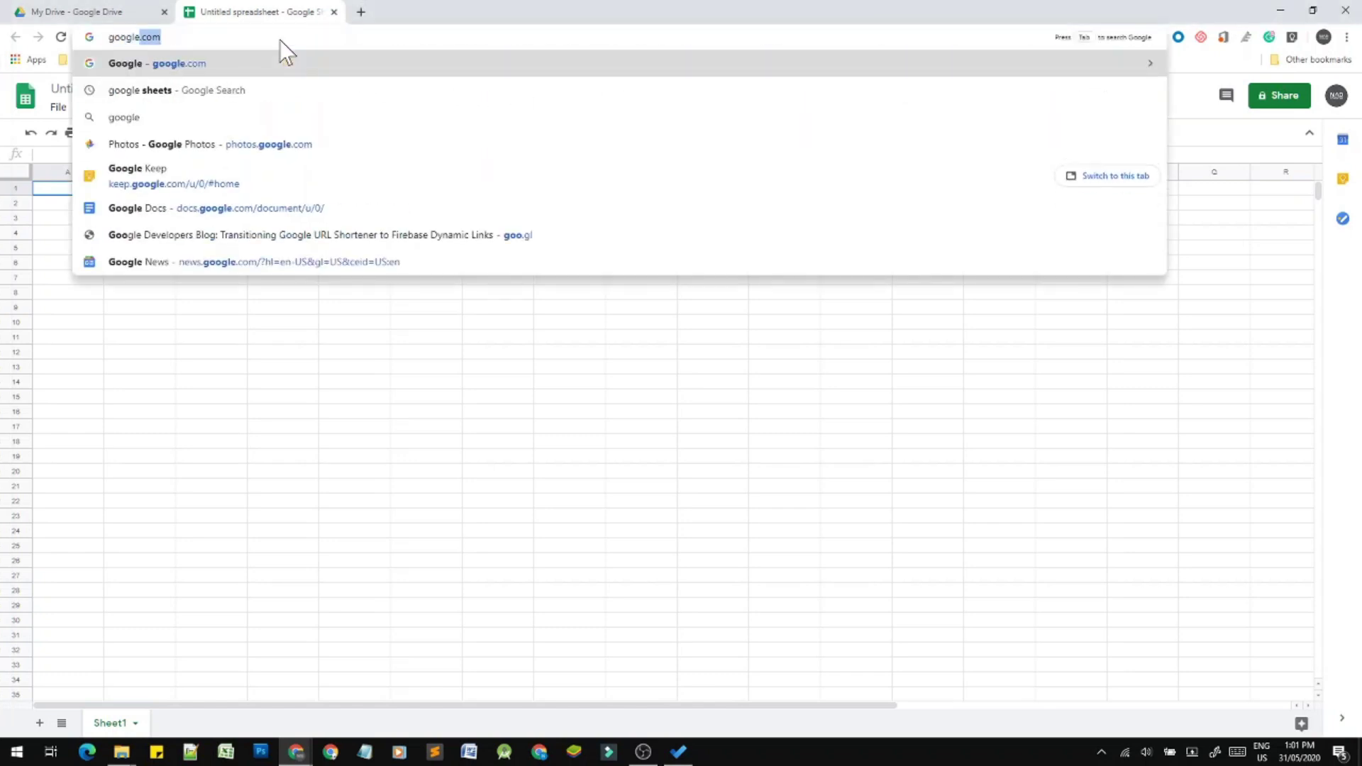
pyautogui.press('Return')
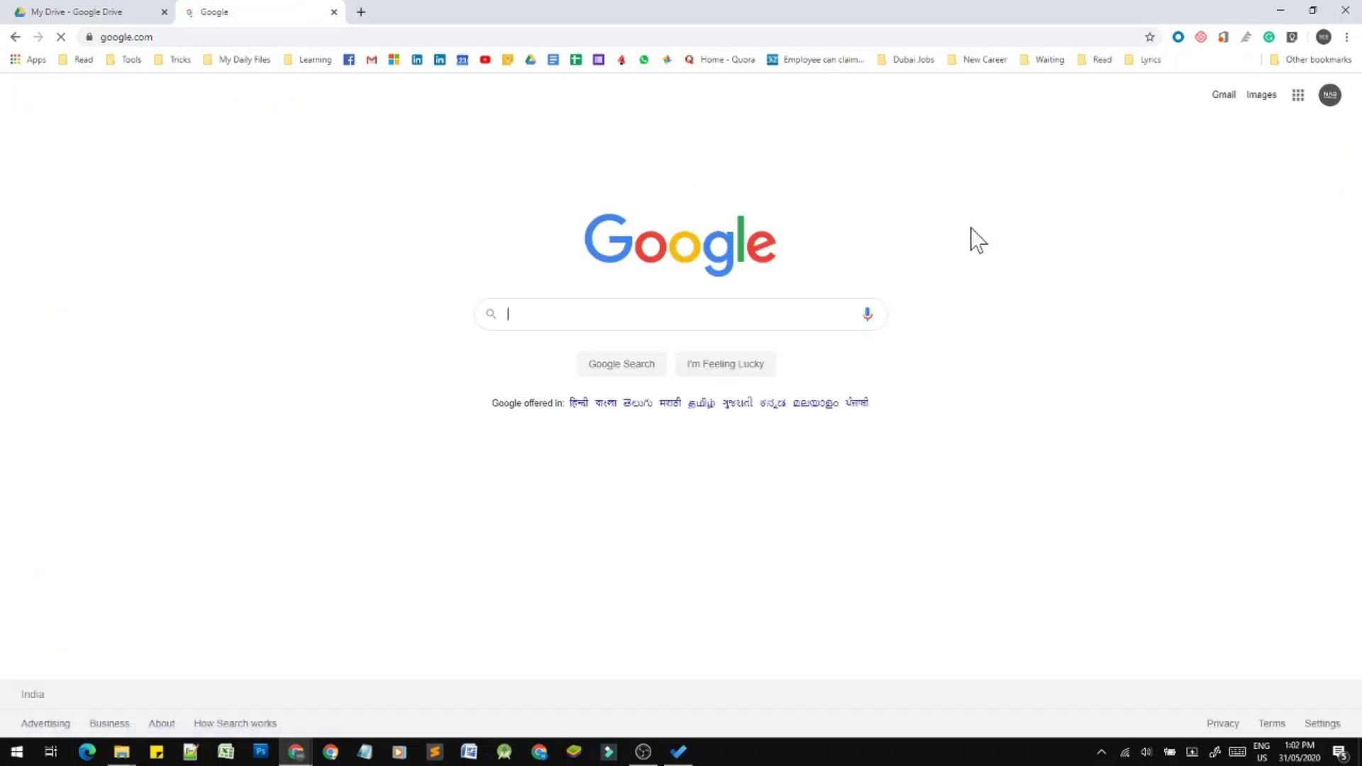
pyautogui.click(1298, 98)
pyautogui.scroll(-5, 1174, 355)
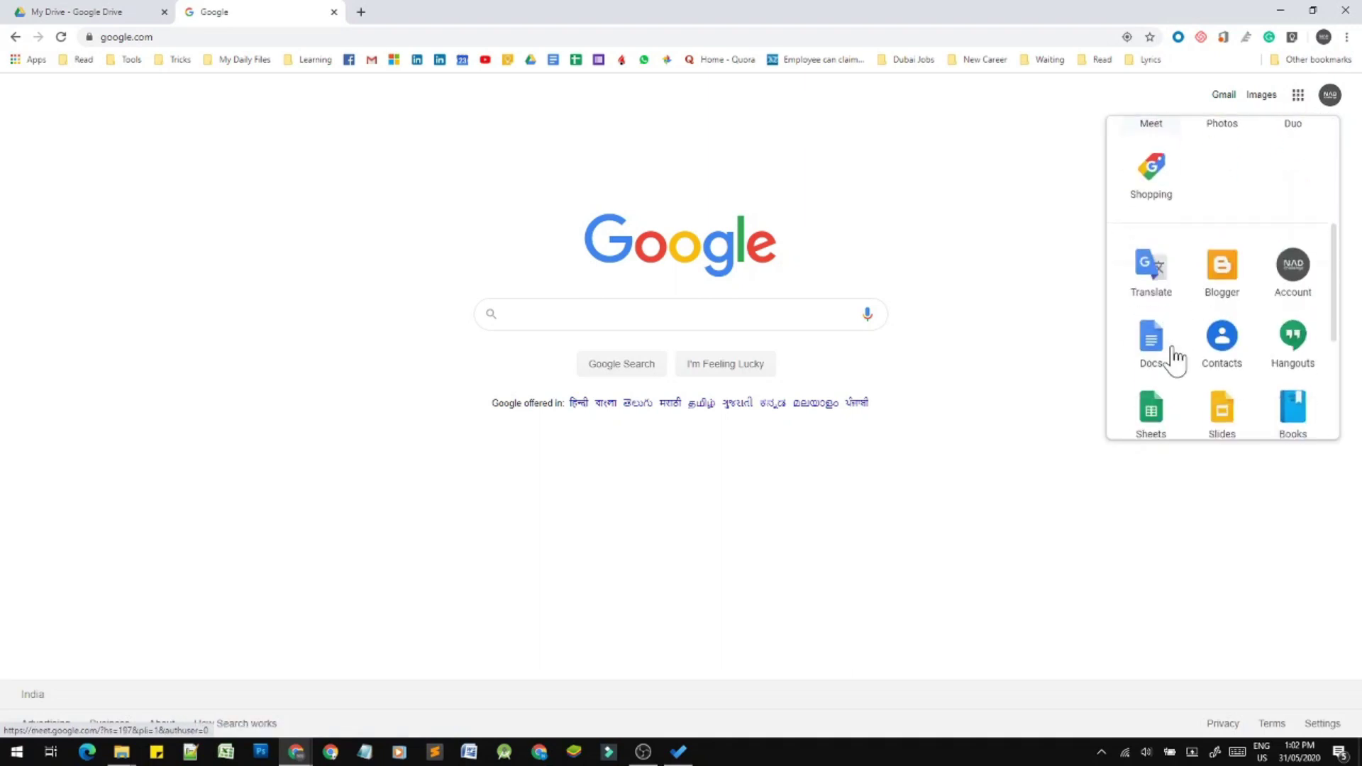
pyautogui.click(1153, 333)
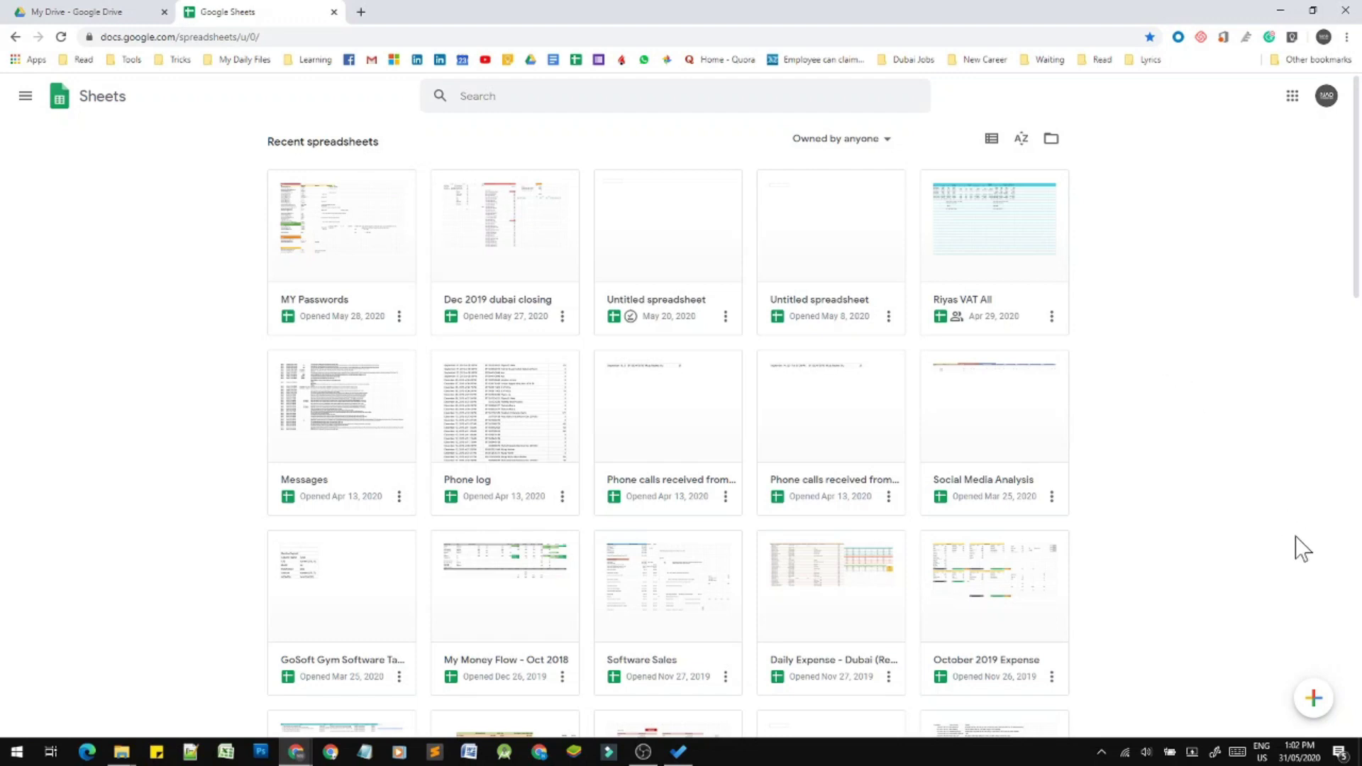
# Create a new blank spreadsheet from the Sheets home page and rename it "Sample Google Sheets"
pyautogui.moveTo(1316, 702)
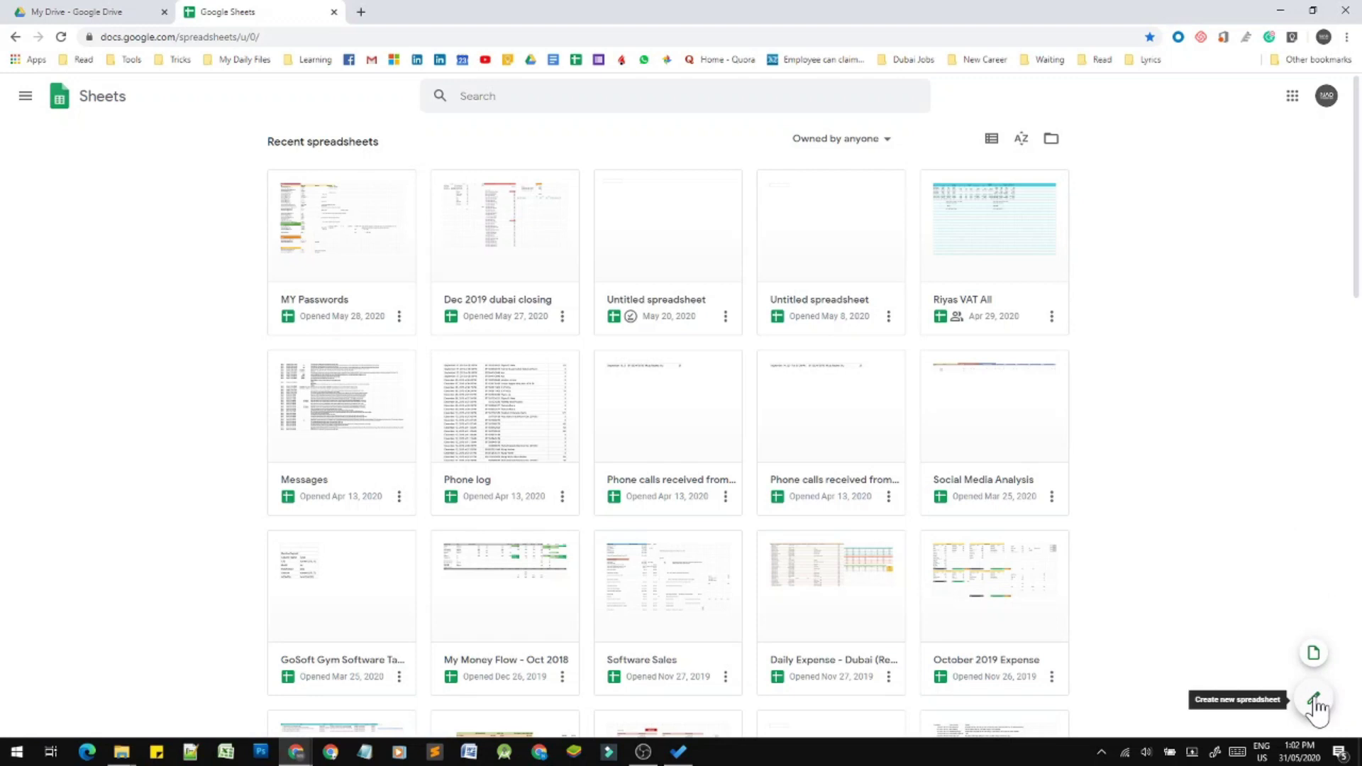
pyautogui.click(1315, 702)
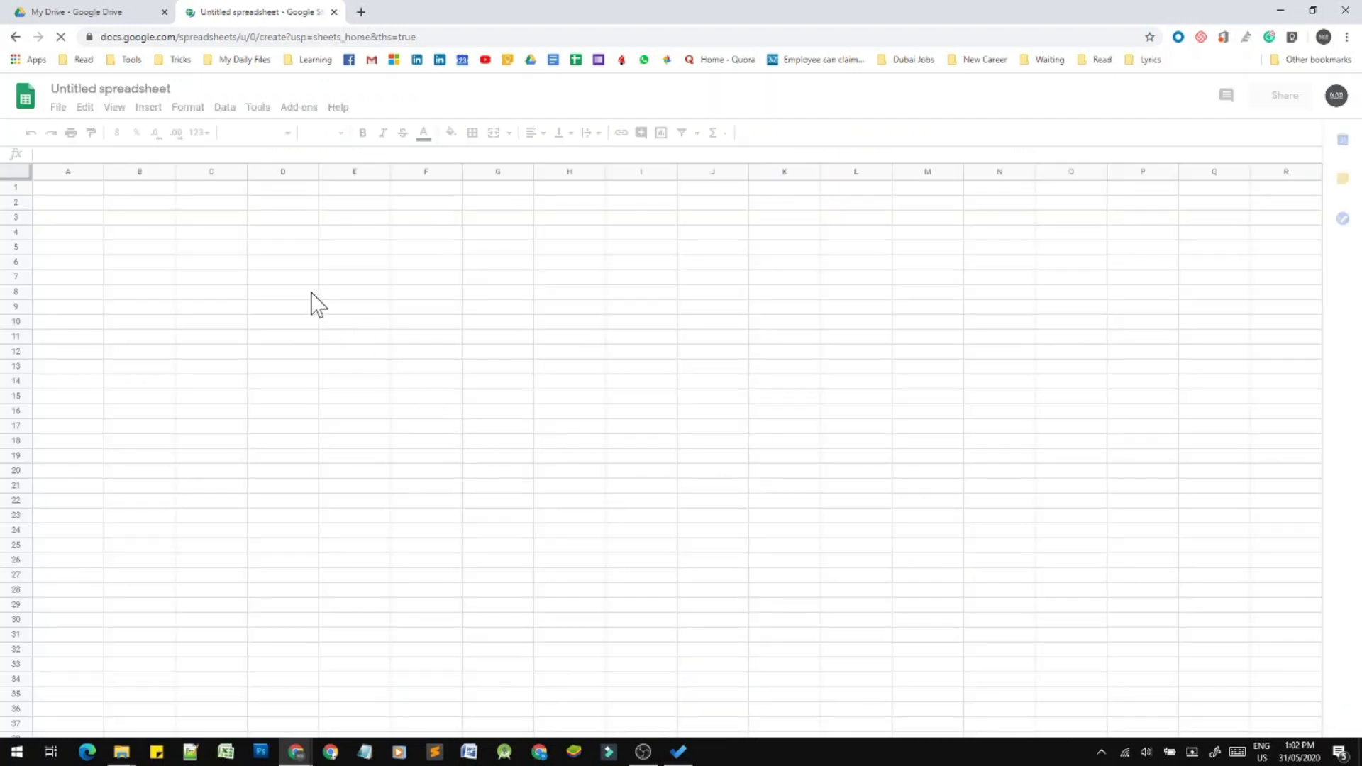
pyautogui.click(129, 96)
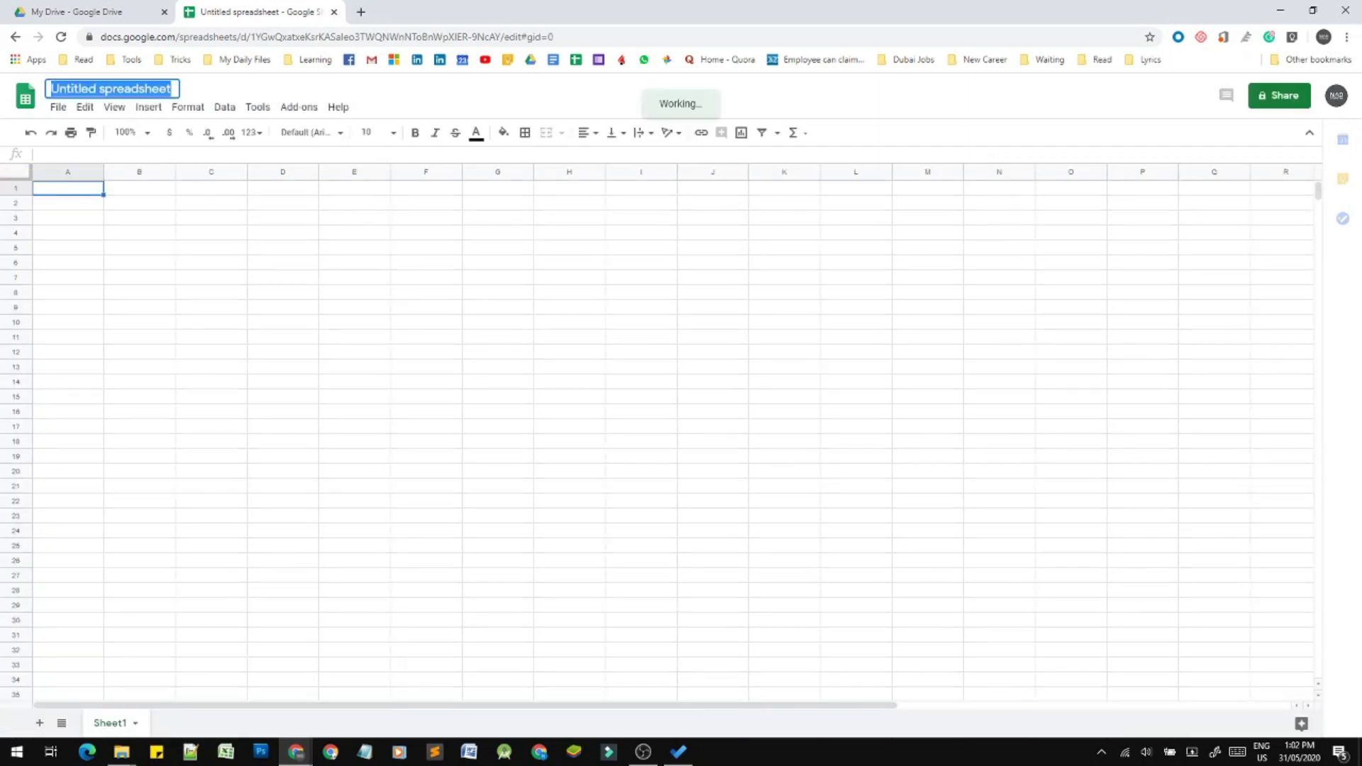
pyautogui.write('Sampe')
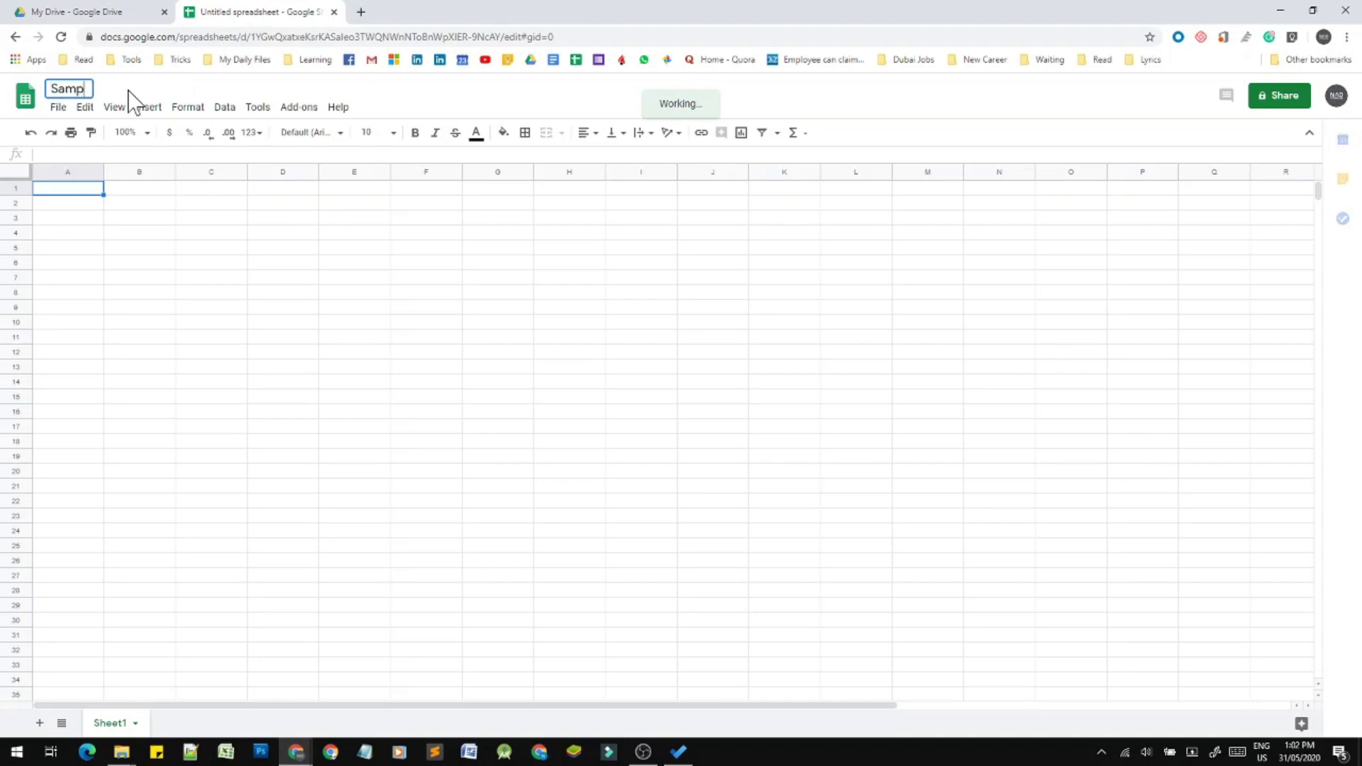
pyautogui.press('BackSpace')
pyautogui.write('le ')
pyautogui.write('G')
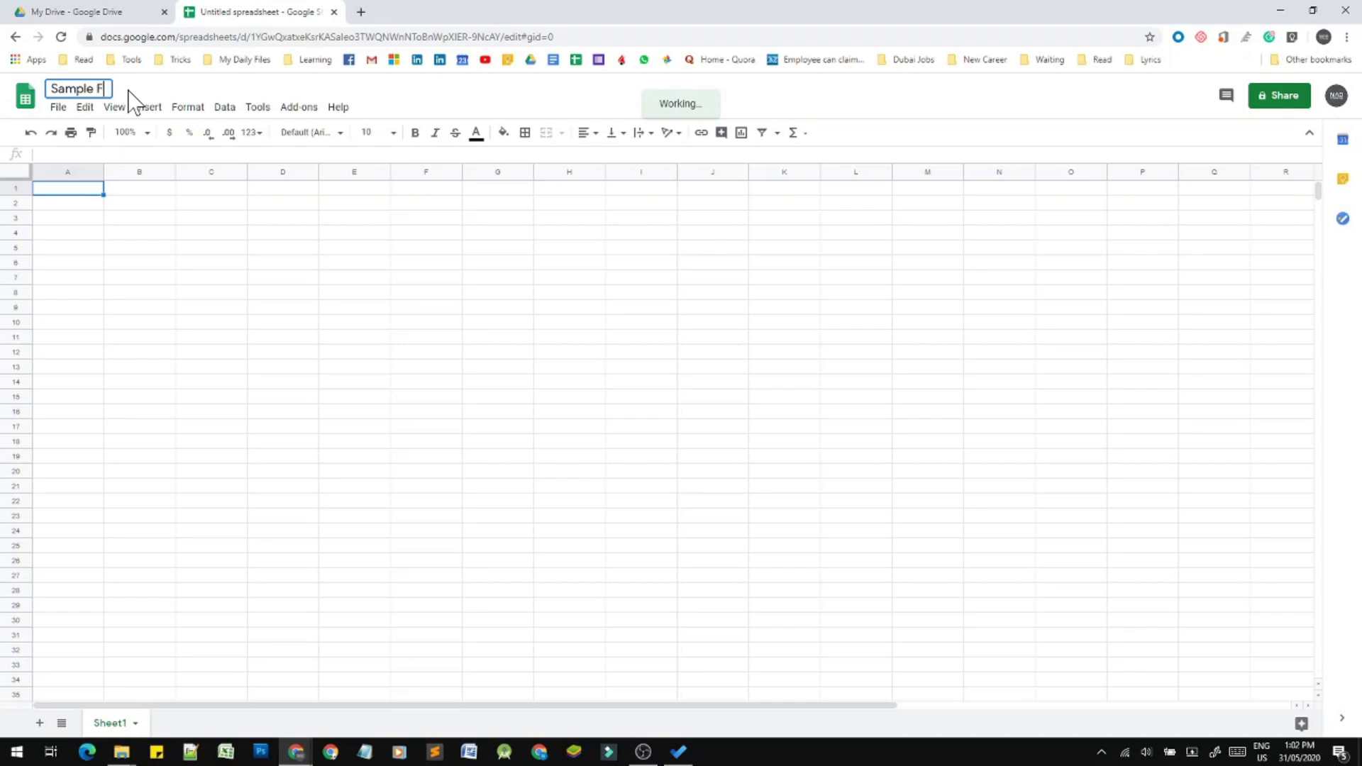
pyautogui.press('BackSpace')
pyautogui.write('Google Sheets')
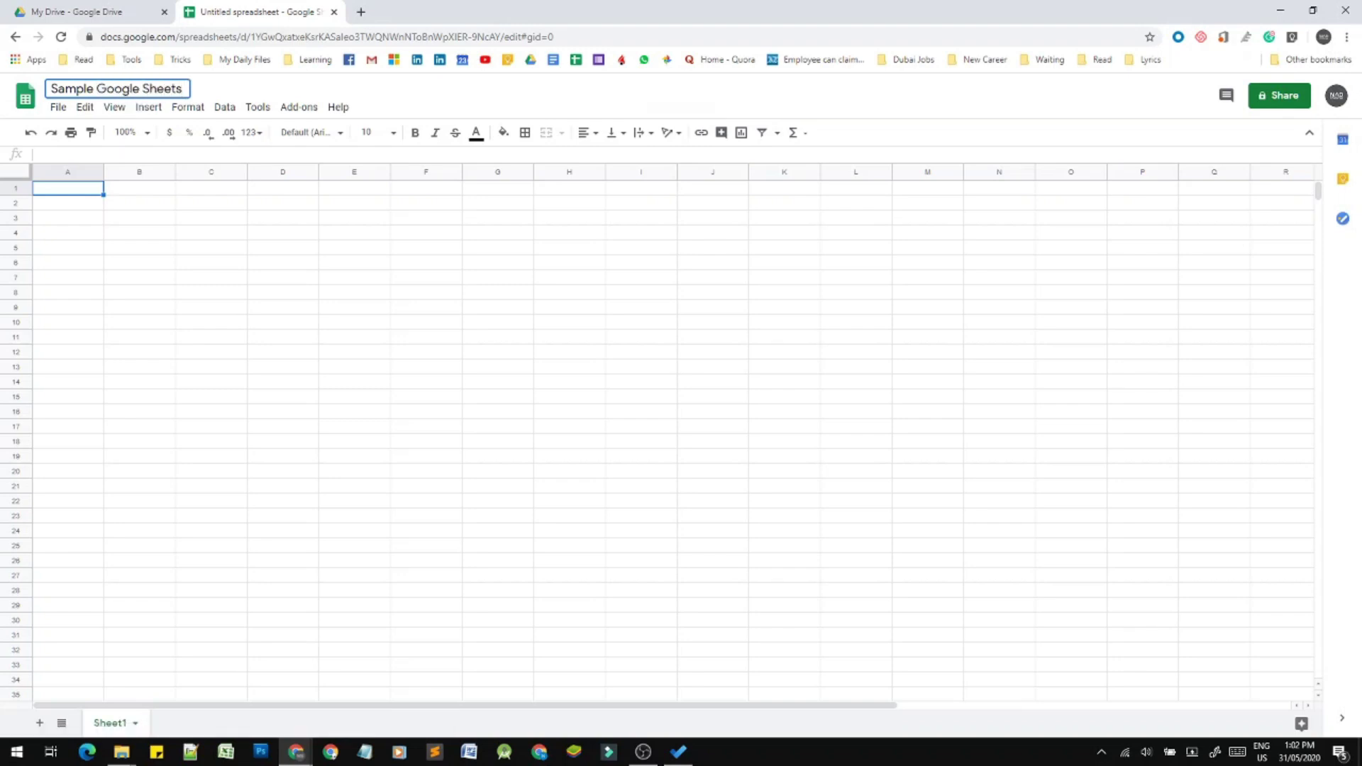
pyautogui.click(163, 233)
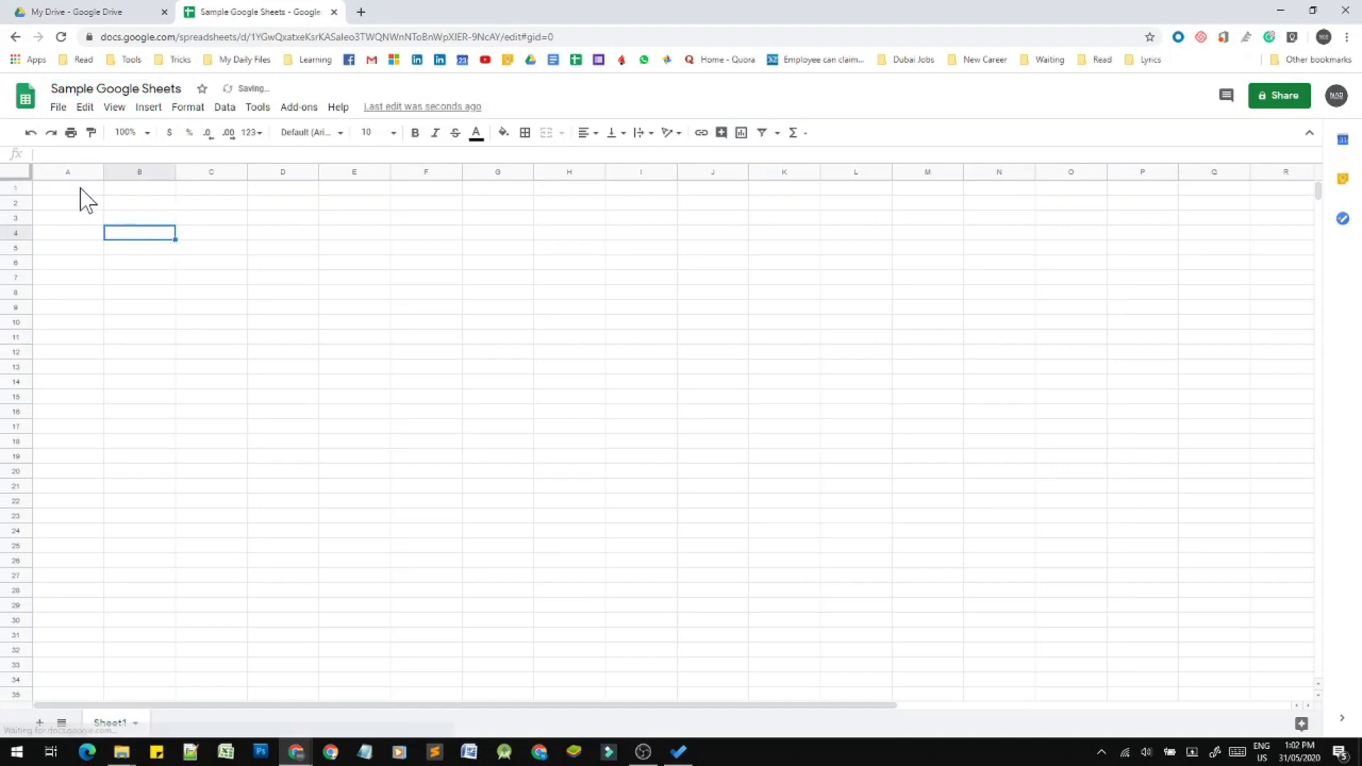
# Enter the column headers "Name" in cell A1 and "Marks" in cell B1
pyautogui.click(84, 192)
pyautogui.write('Name')
pyautogui.press('Tab')
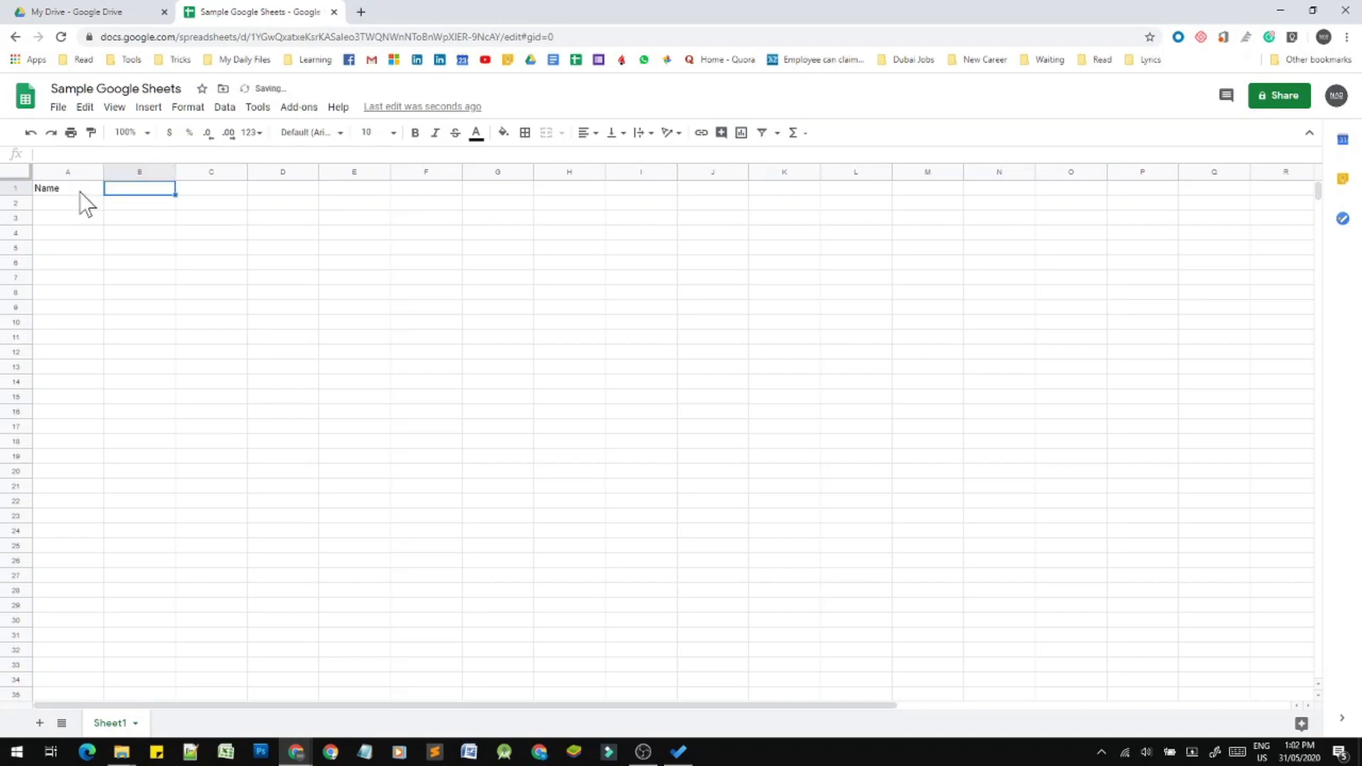
pyautogui.write('Marks')
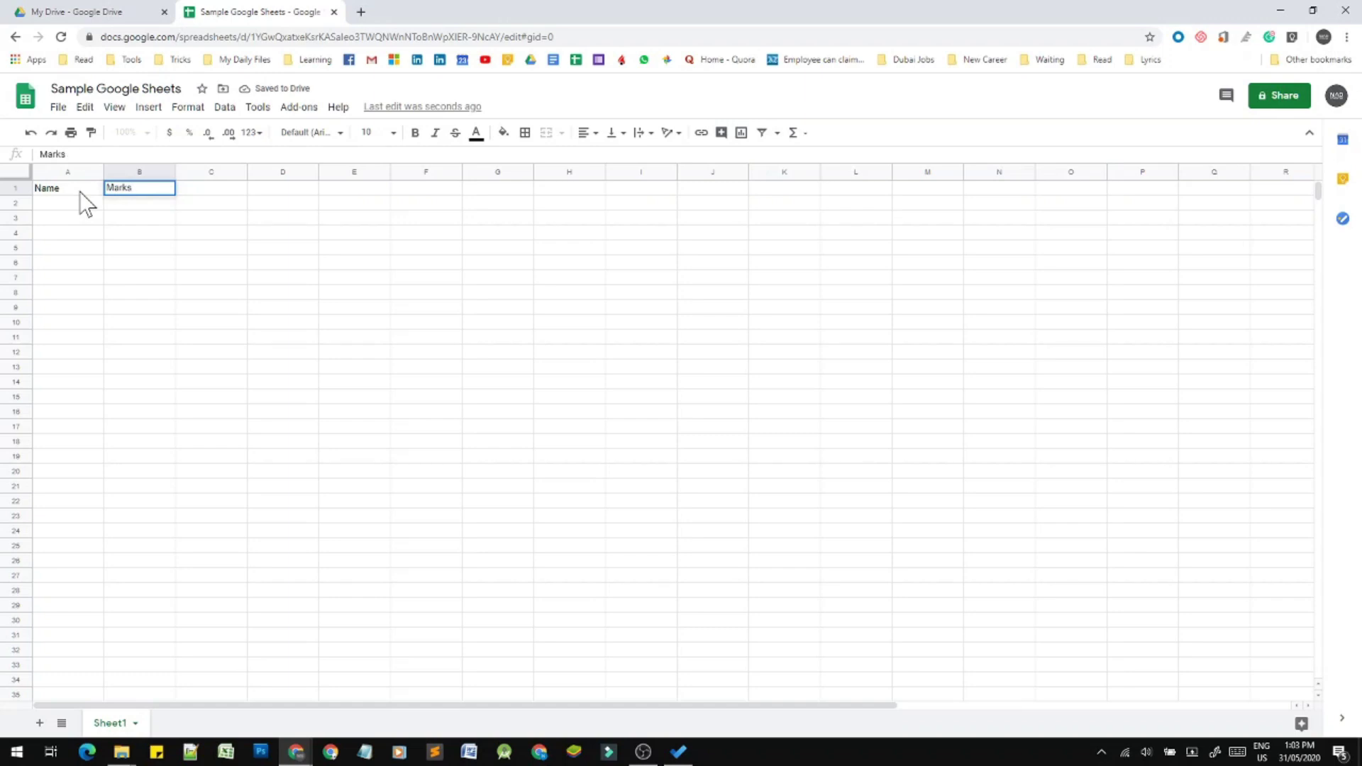
pyautogui.press('Return')
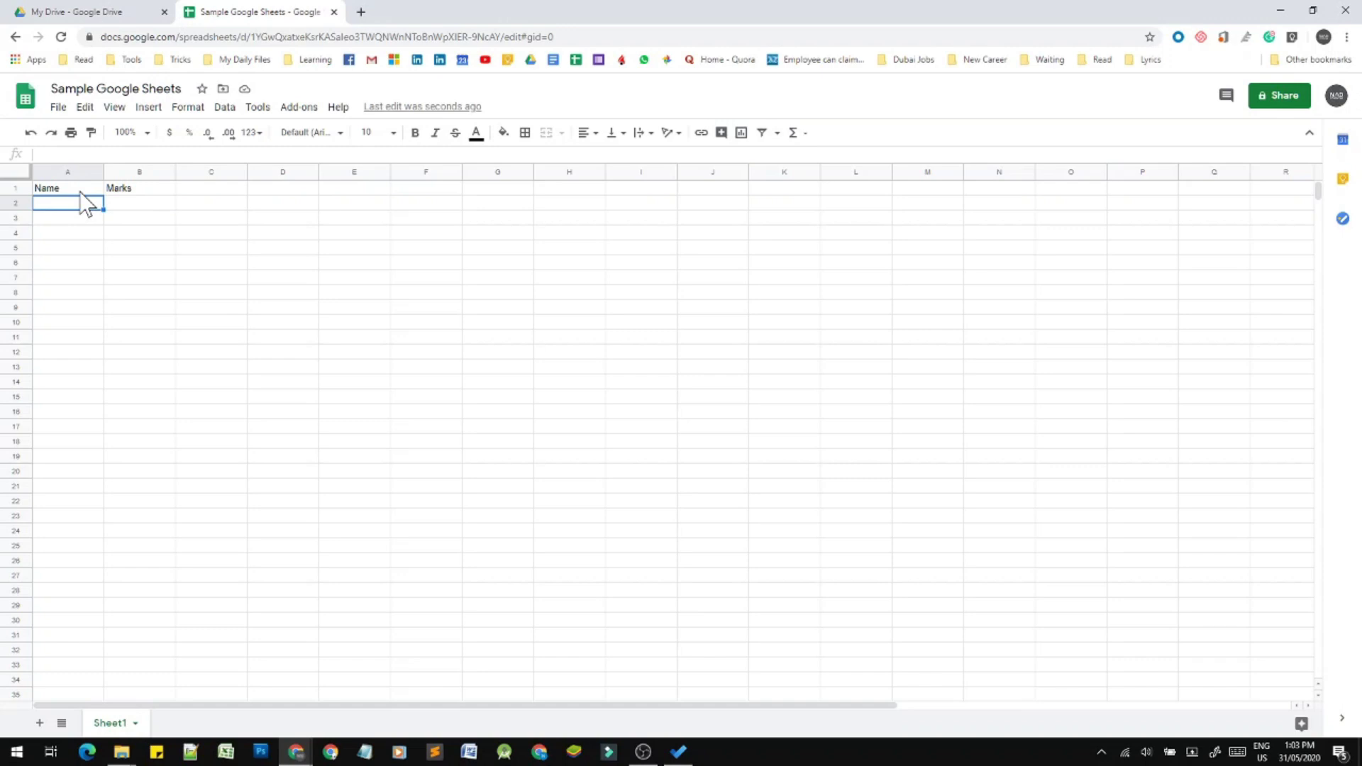
# Enter the two people's first names in cells A2 and A3 under the Name header
pyautogui.write('Nadeer')
pyautogui.press('Return')
pyautogui.write('Khalid')
pyautogui.press('Return')
# Enter the marks 34 in cell B2 and 56 in cell B3
pyautogui.click(80, 202)
pyautogui.press('Right')
pyautogui.write('34')
pyautogui.press('Return')
pyautogui.write('56')
pyautogui.press('Return')
# Enter a SUM formula in cell B5 that totals the marks in B2:B3
pyautogui.press('Down')
pyautogui.write('=sum(')
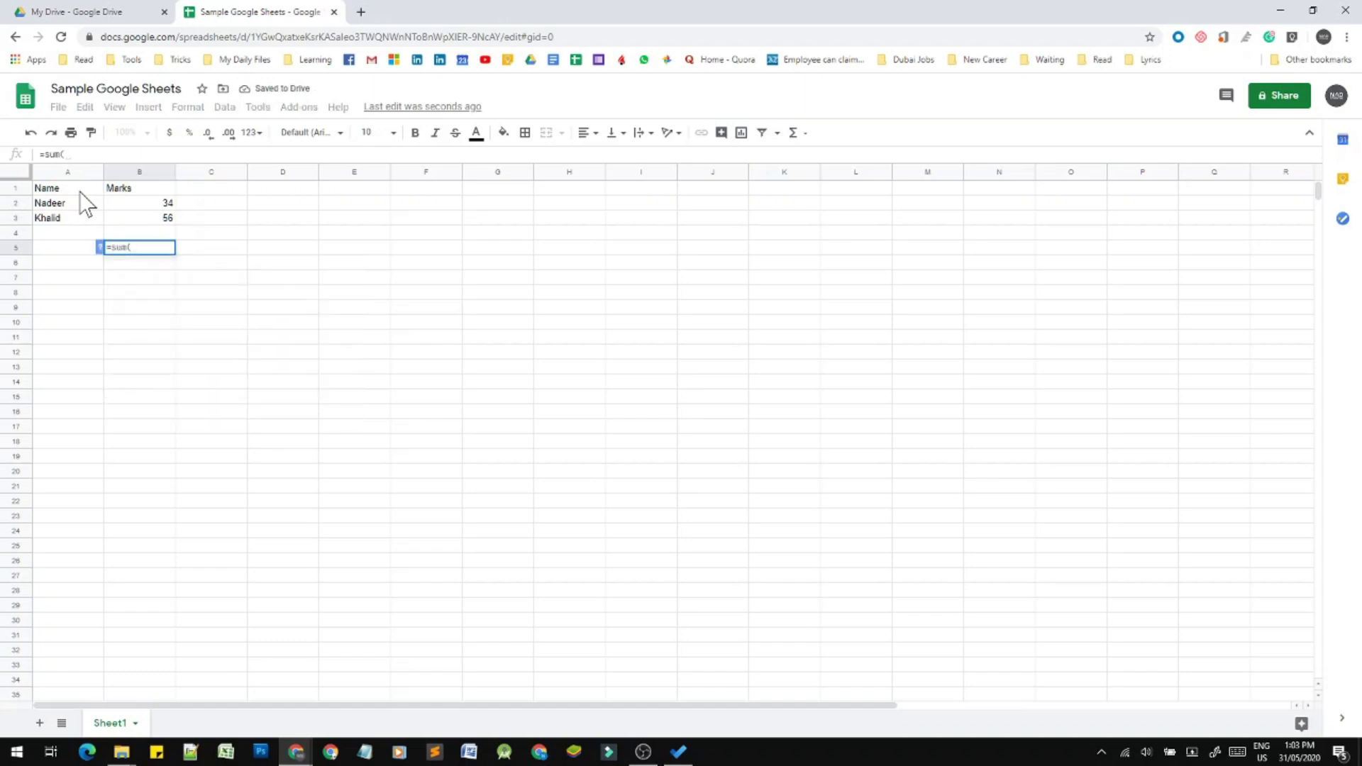
pyautogui.press('Up')
pyautogui.press('Up')
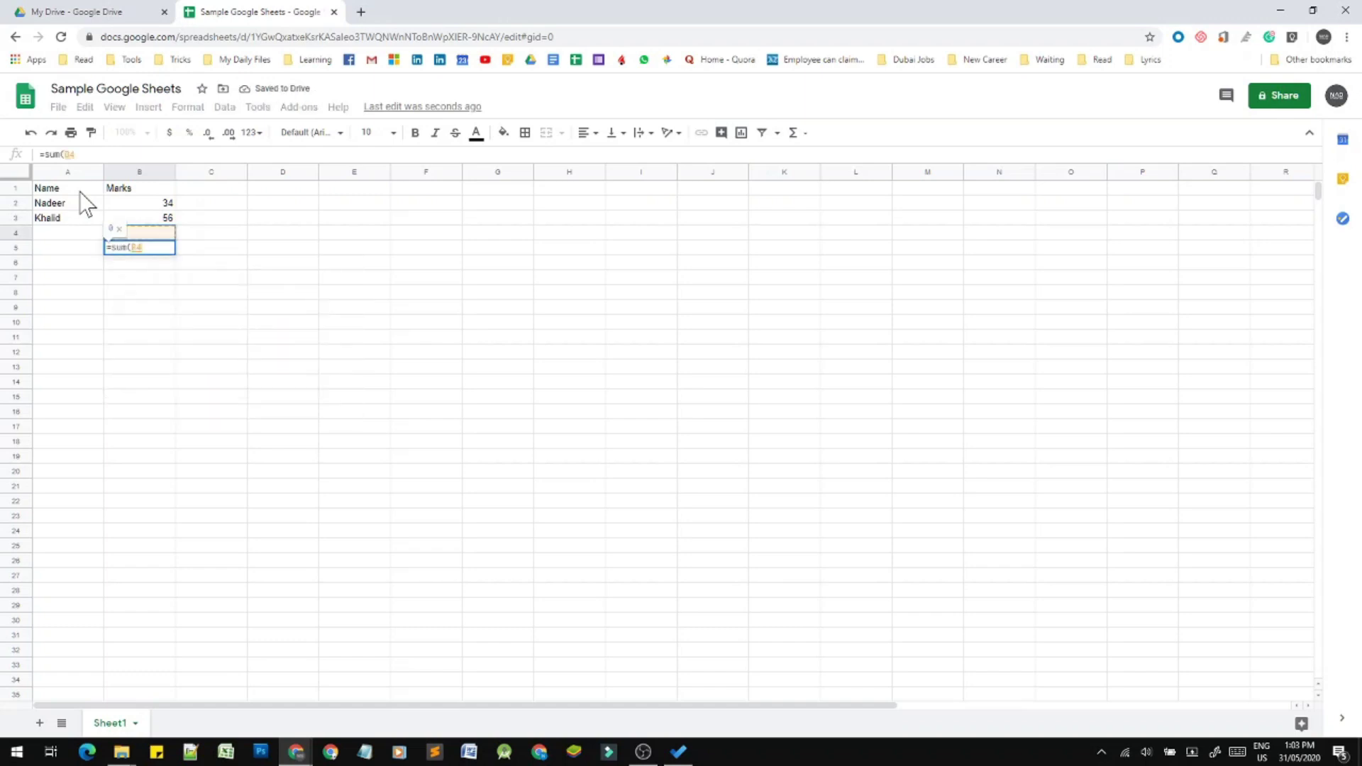
pyautogui.hotkey('shift', 'Up')
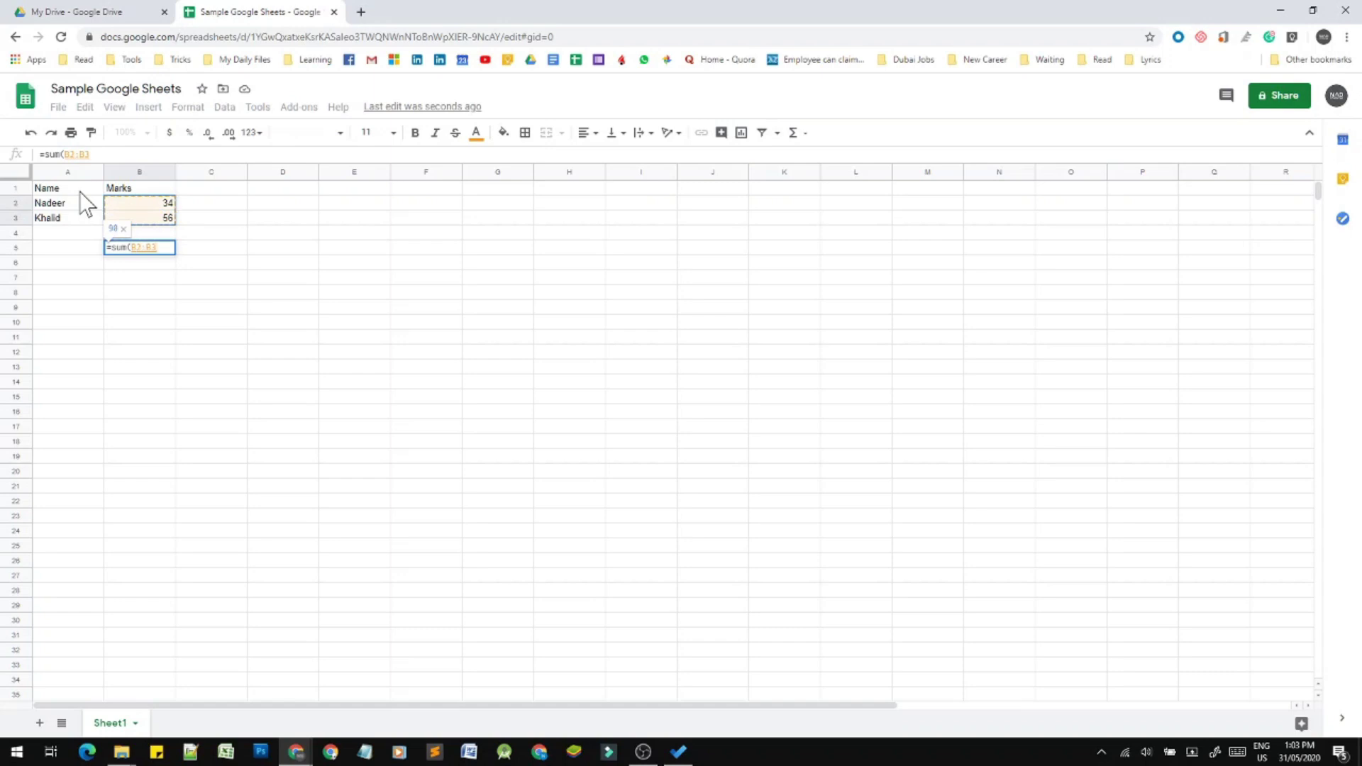
pyautogui.press('Return')
pyautogui.press('Up')
pyautogui.press('Up')
pyautogui.press('Up')
pyautogui.press('Up')
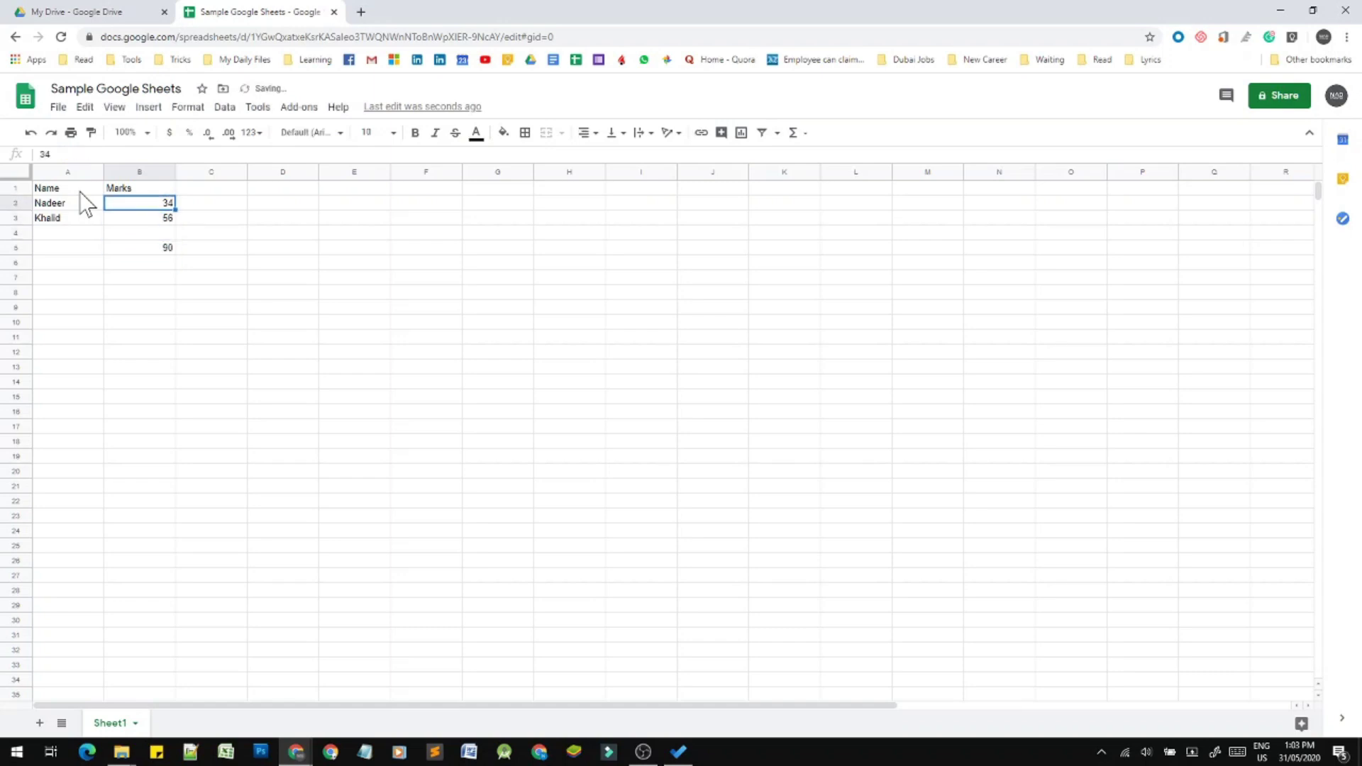
pyautogui.press('Left')
pyautogui.press('Down')
pyautogui.press('Down')
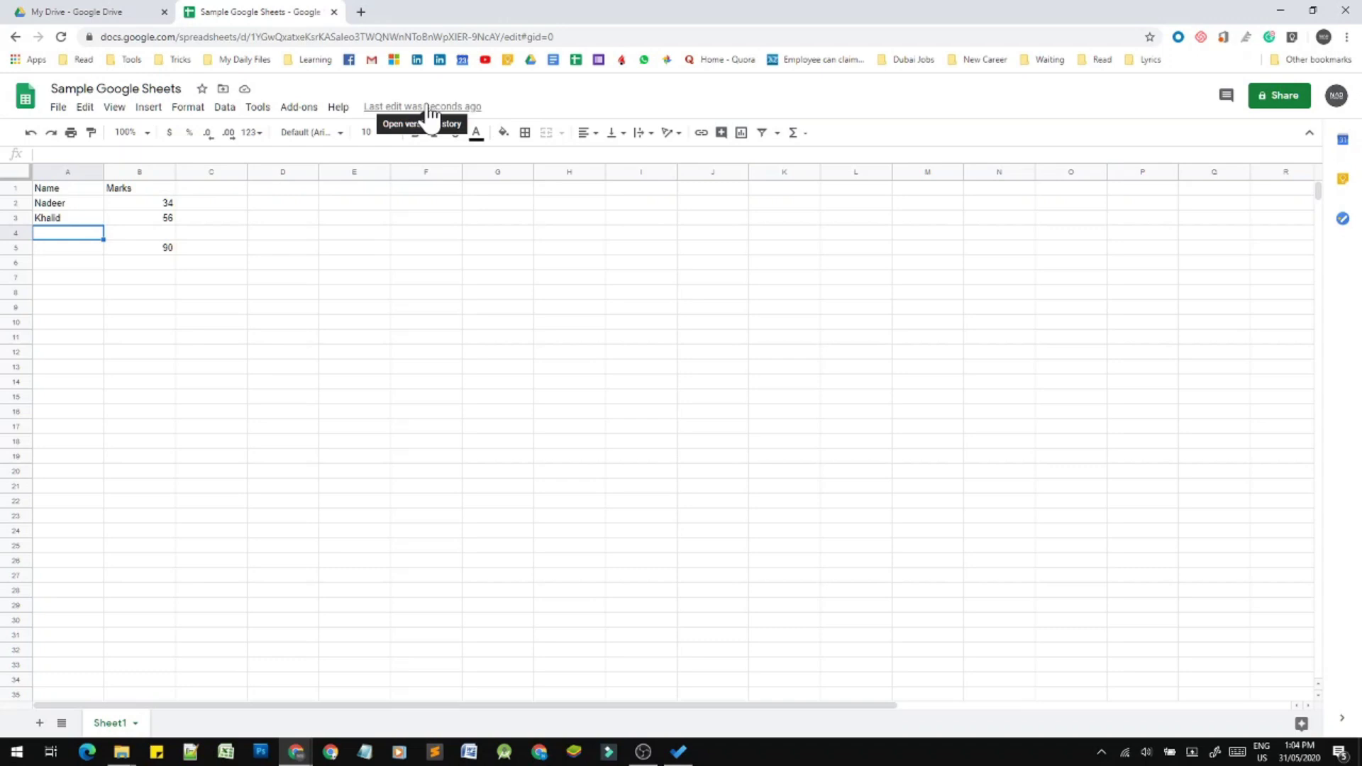
# Move the spreadsheet from My Drive into the Demo folder
pyautogui.click(224, 89)
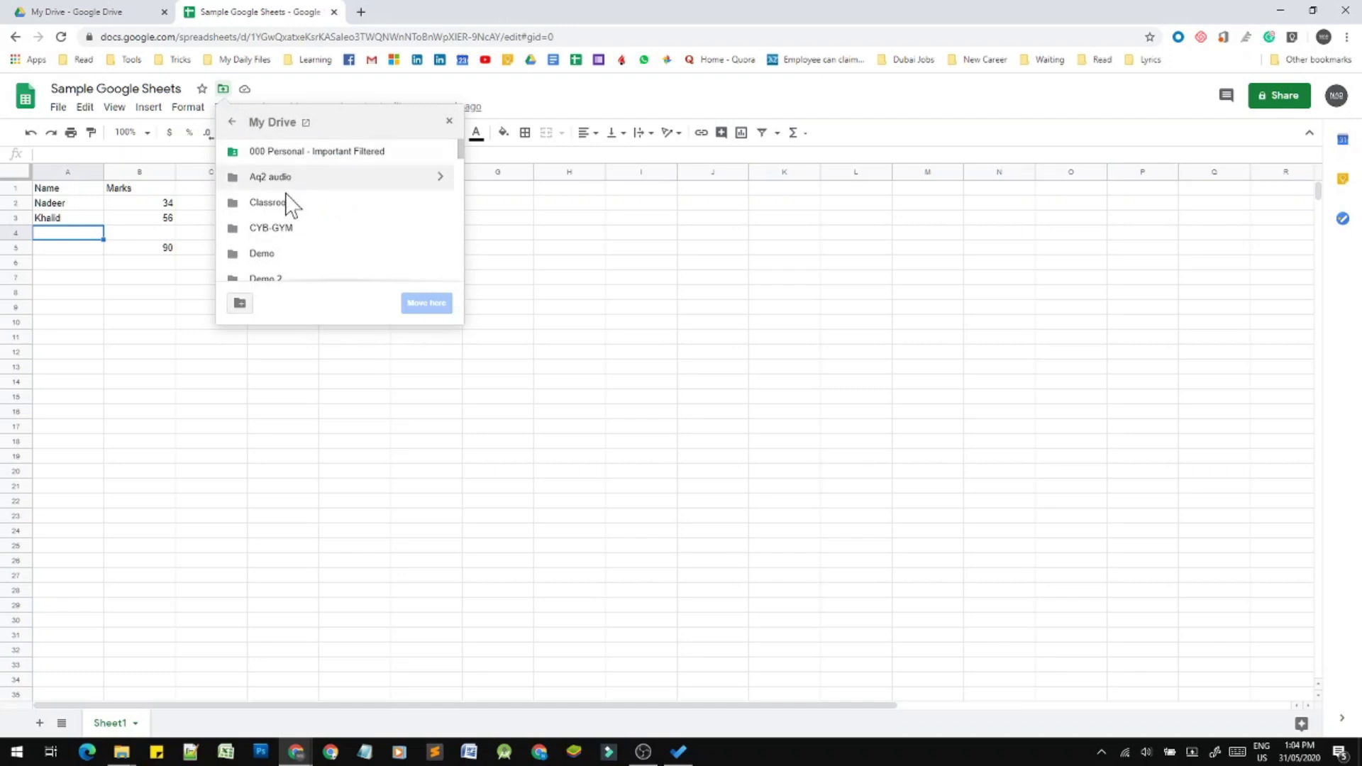
pyautogui.scroll(-2, 294, 237)
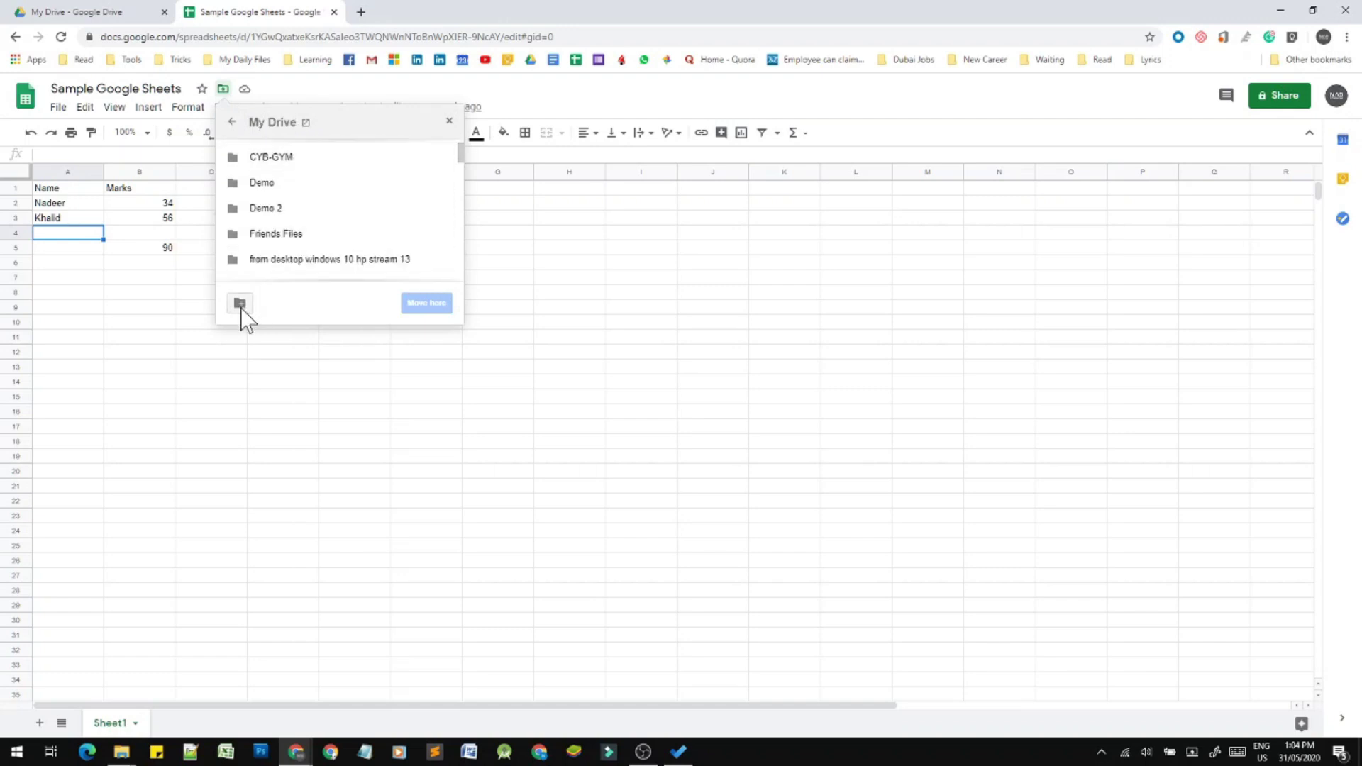
pyautogui.click(263, 186)
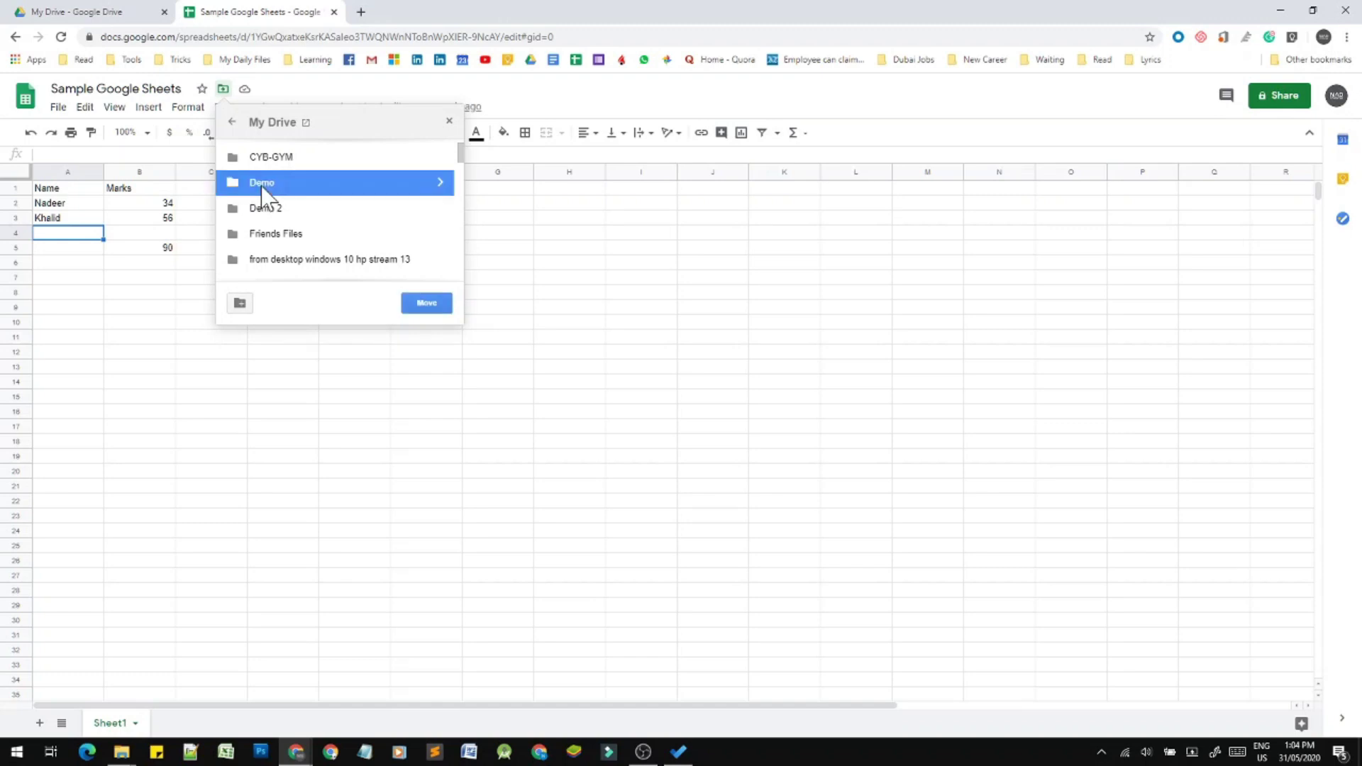
pyautogui.click(417, 305)
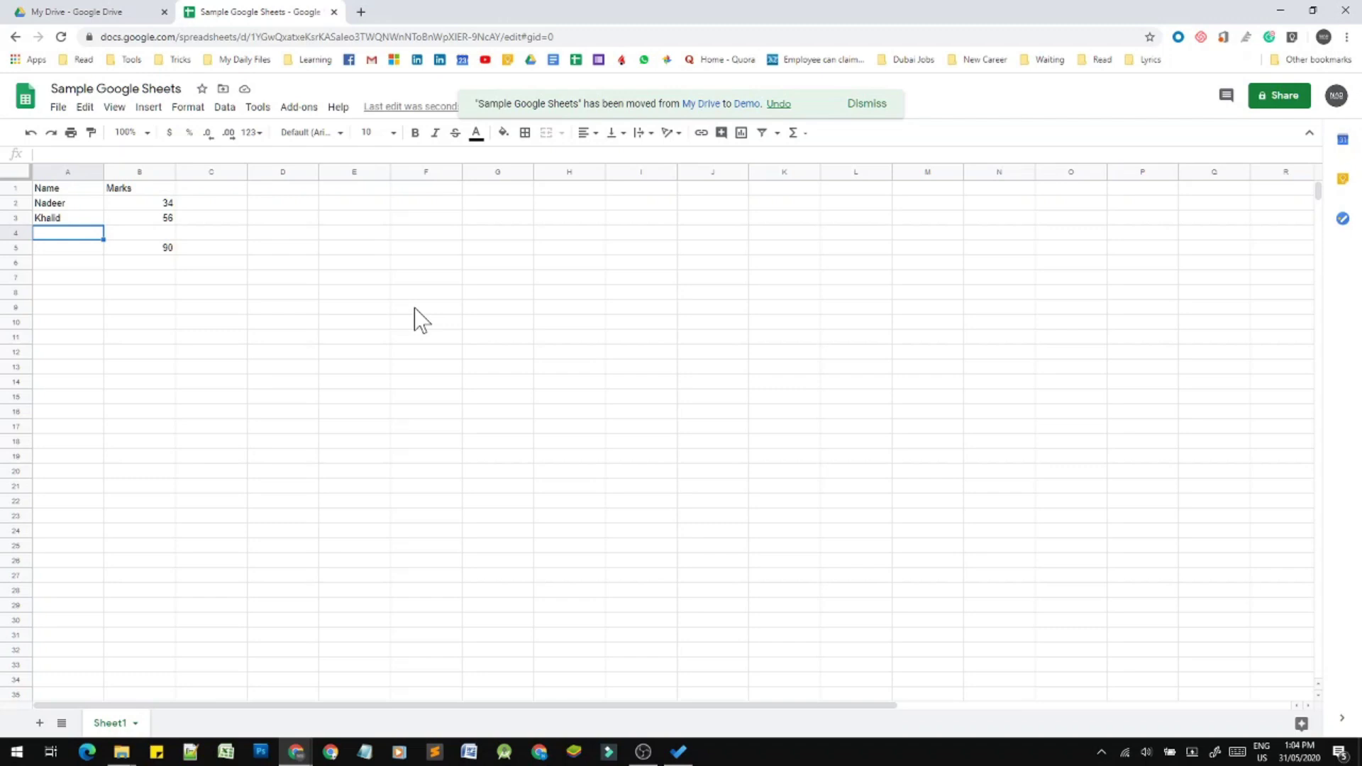
# Switch to Google Drive, go into the Demo folder and open the Sample Google Sheets file from there
pyautogui.click(137, 13)
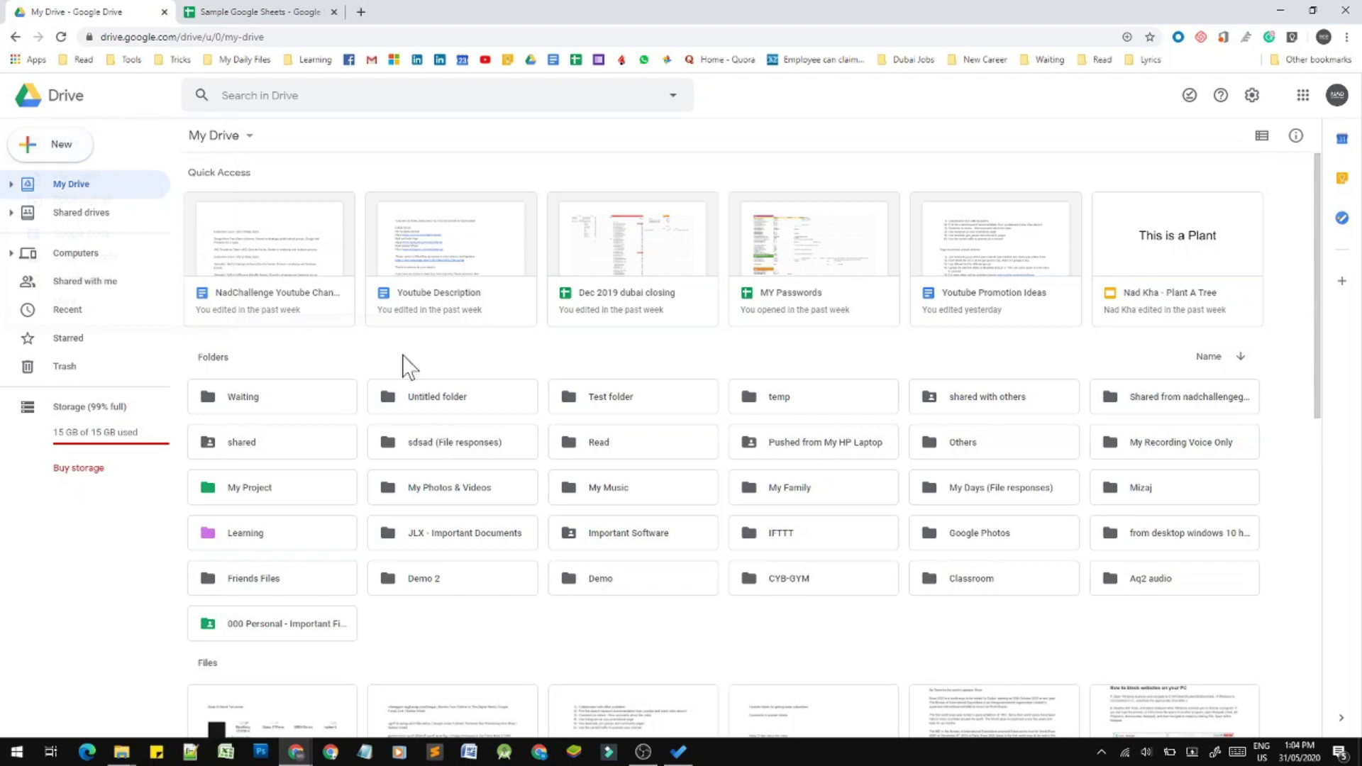
pyautogui.click(616, 587)
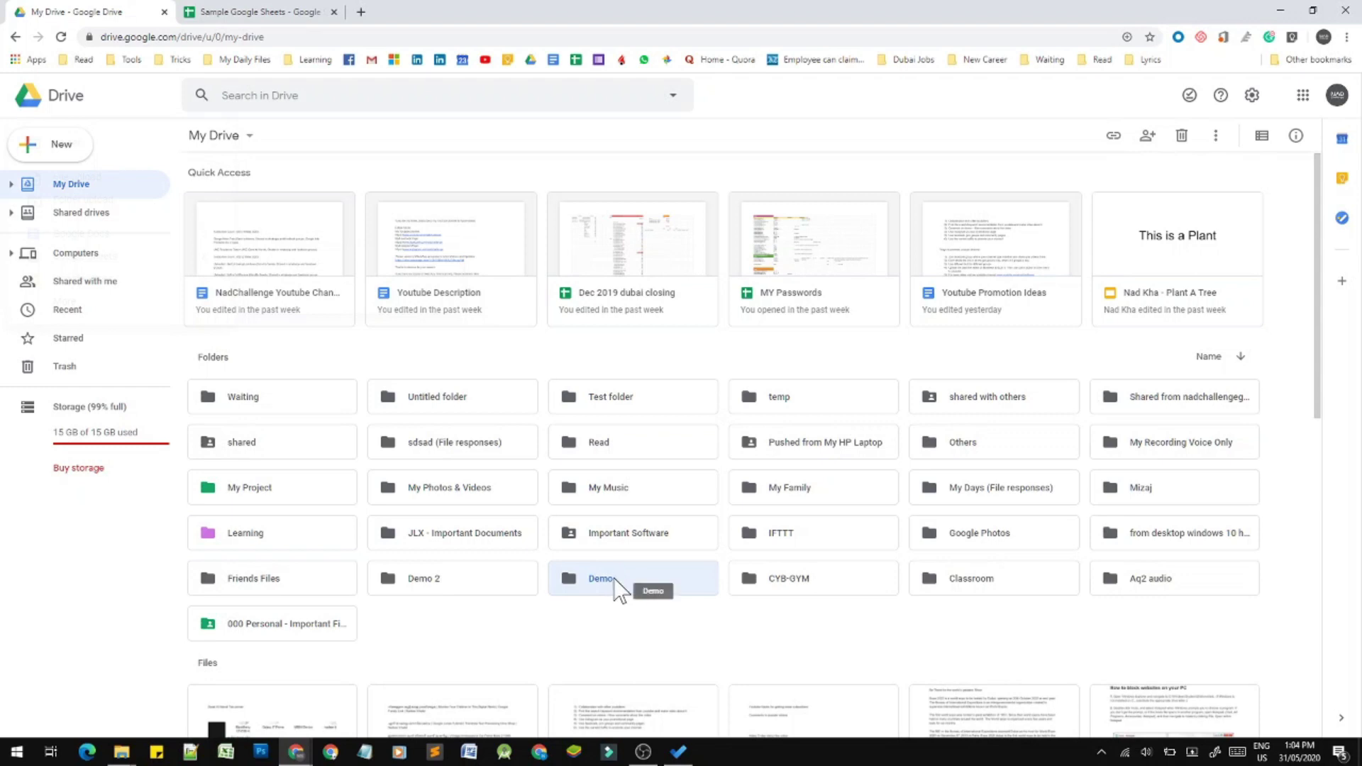
pyautogui.doubleClick(615, 581)
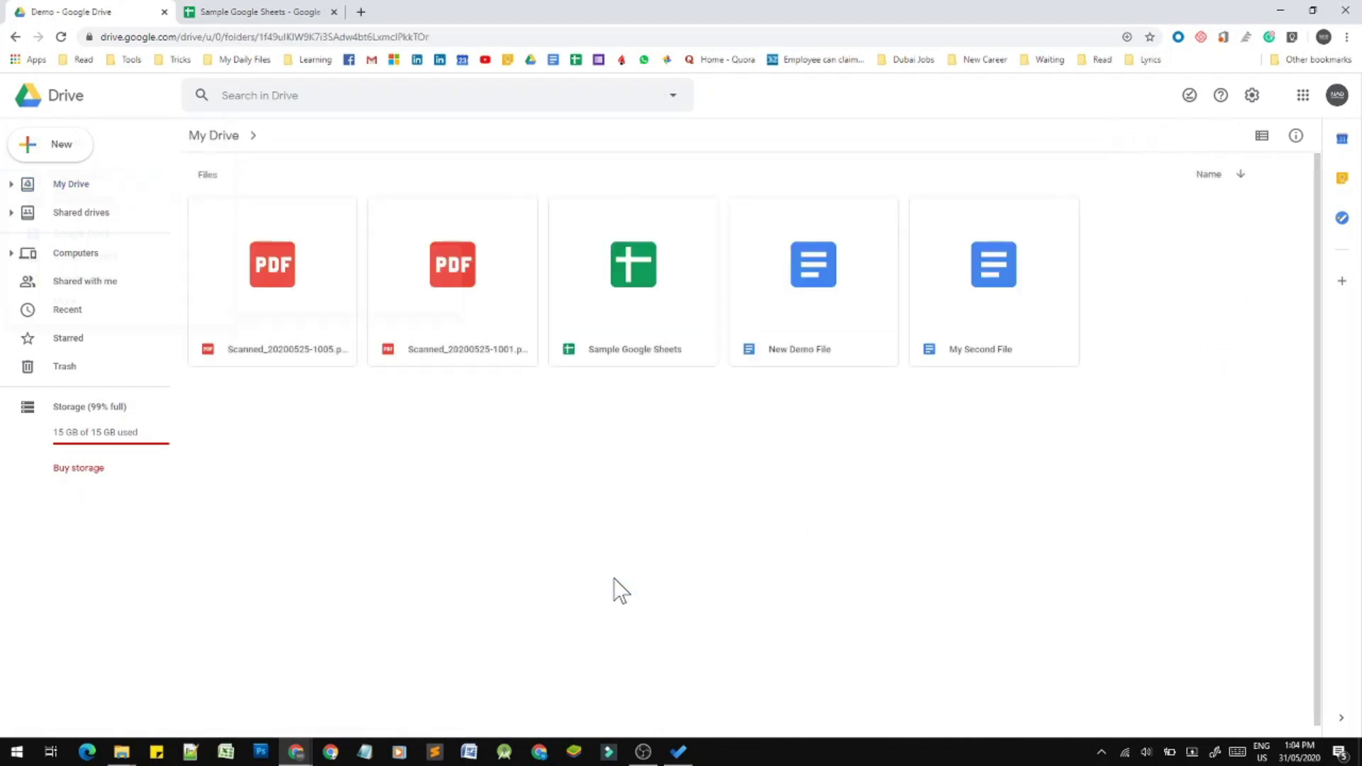
pyautogui.click(642, 318)
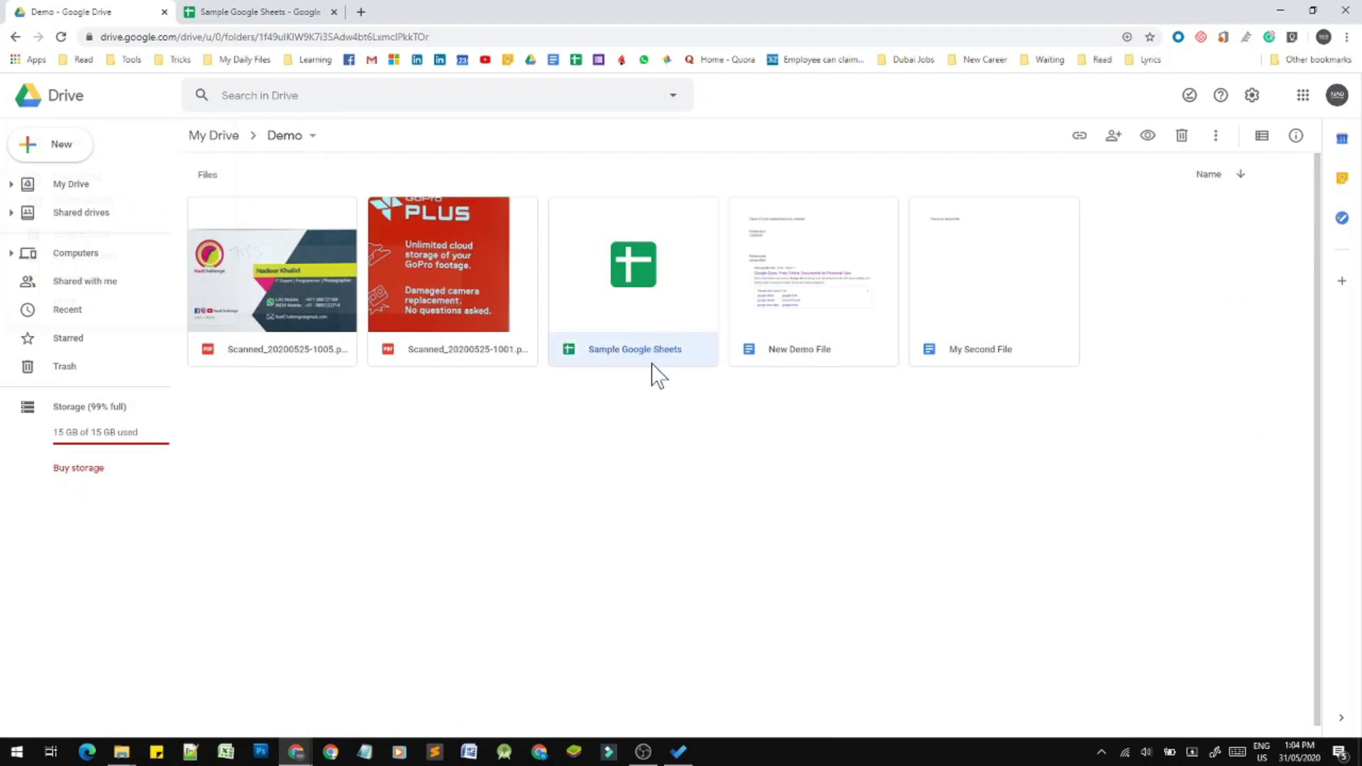
pyautogui.doubleClick(652, 317)
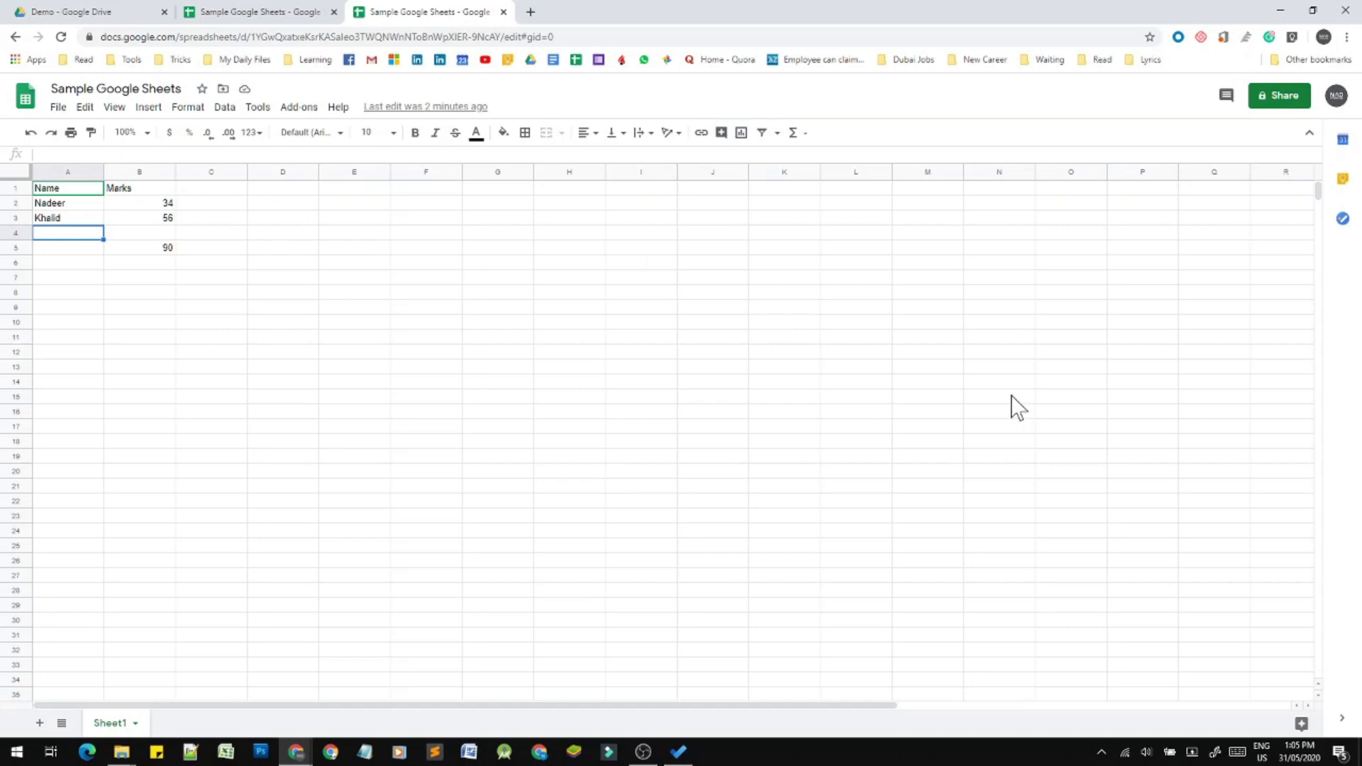
# Start sharing the spreadsheet, add the contact by e-mail address and give them the Editor role
pyautogui.click(1284, 99)
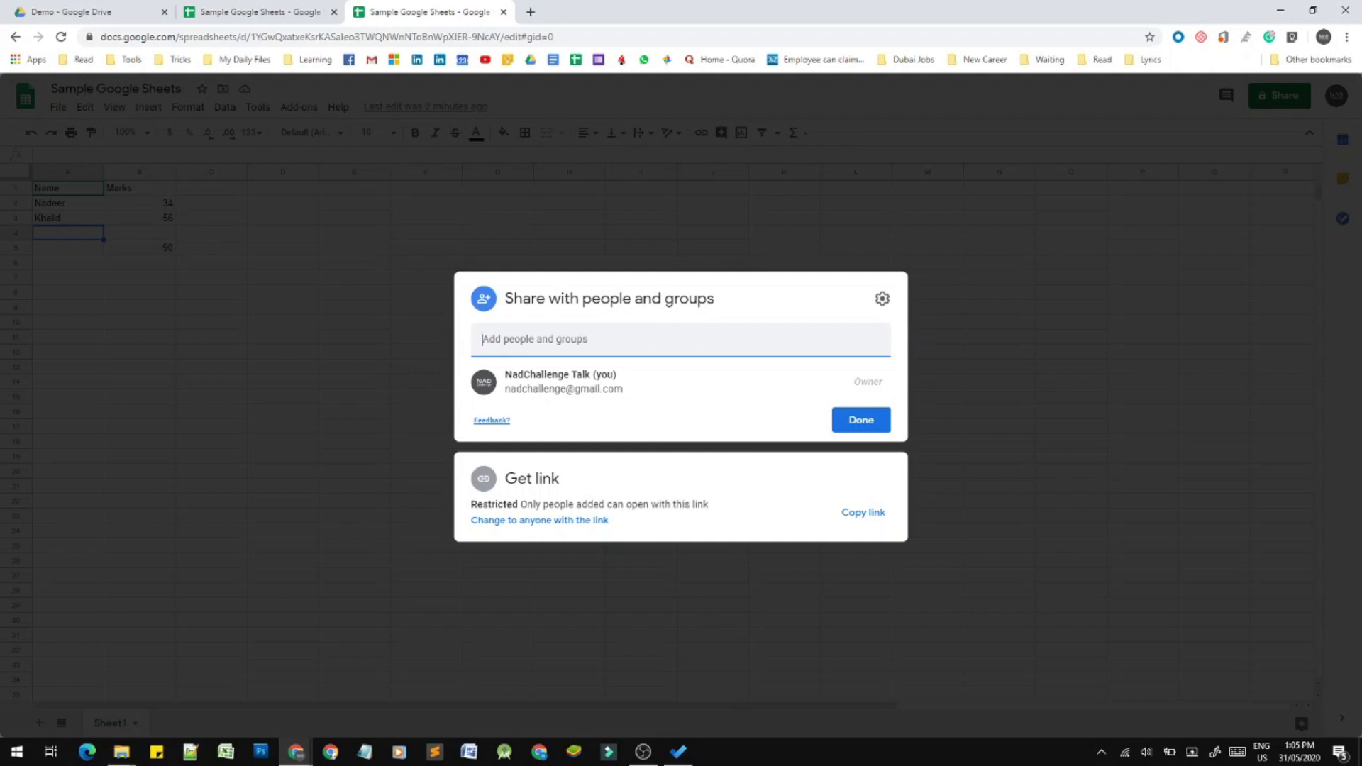
pyautogui.hotkey('ctrl', 'v')
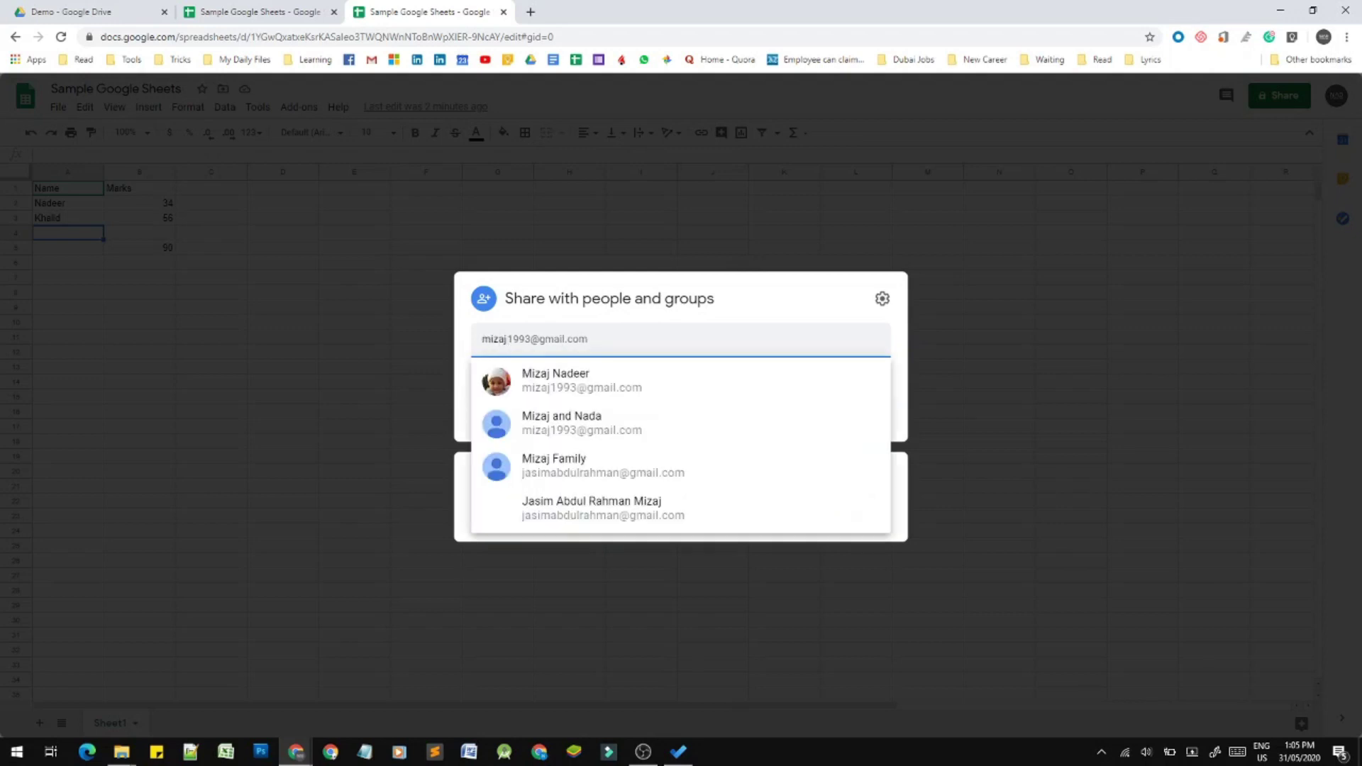
pyautogui.click(563, 383)
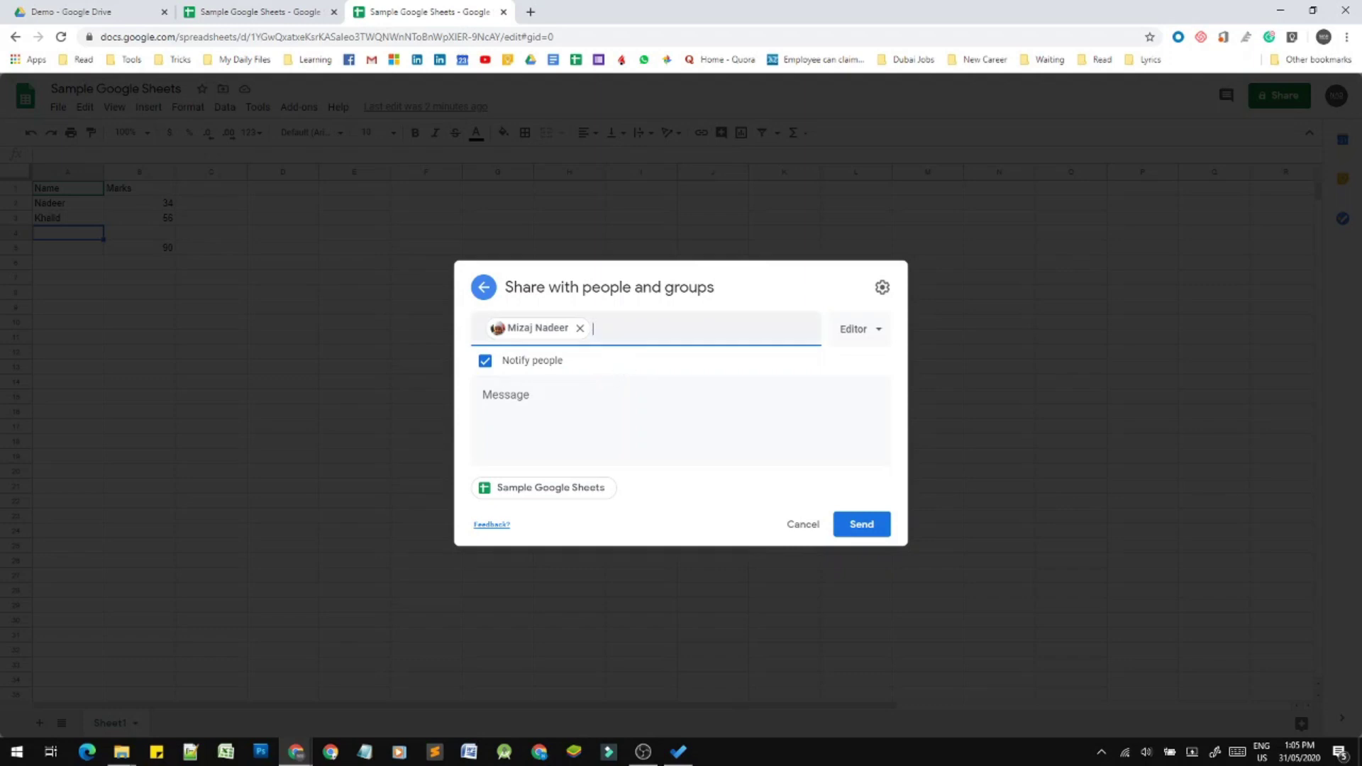
pyautogui.click(868, 338)
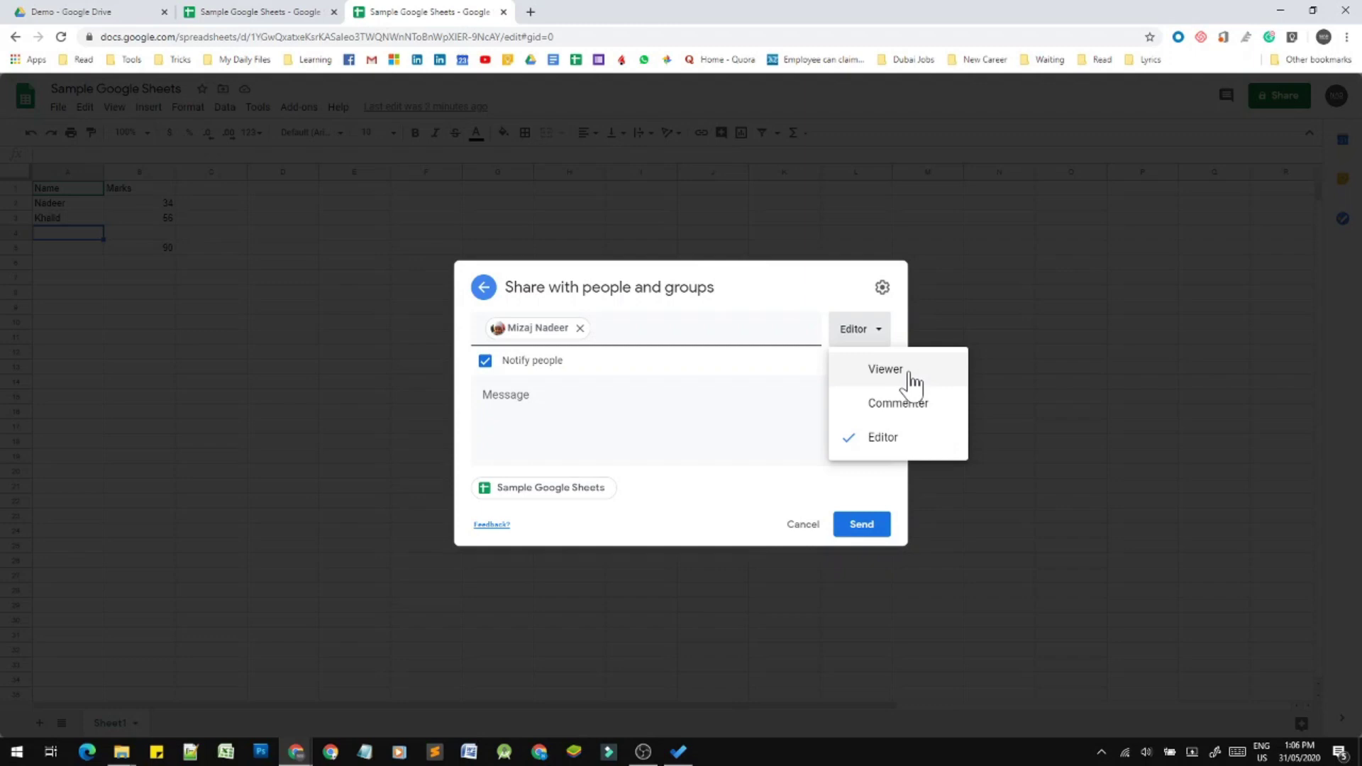
pyautogui.click(895, 445)
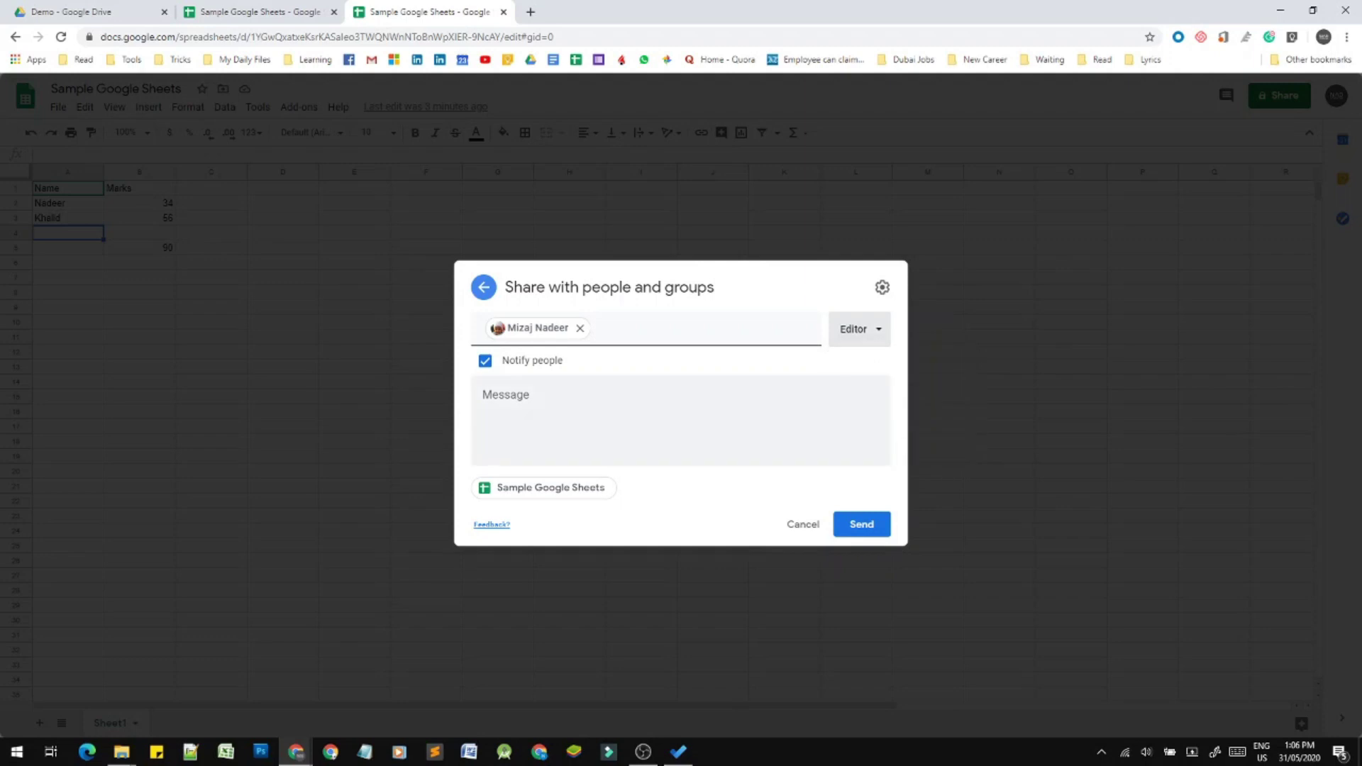
# Add the message "Please Work on this File" to the share invitation and send it to the contact
pyautogui.click(880, 443)
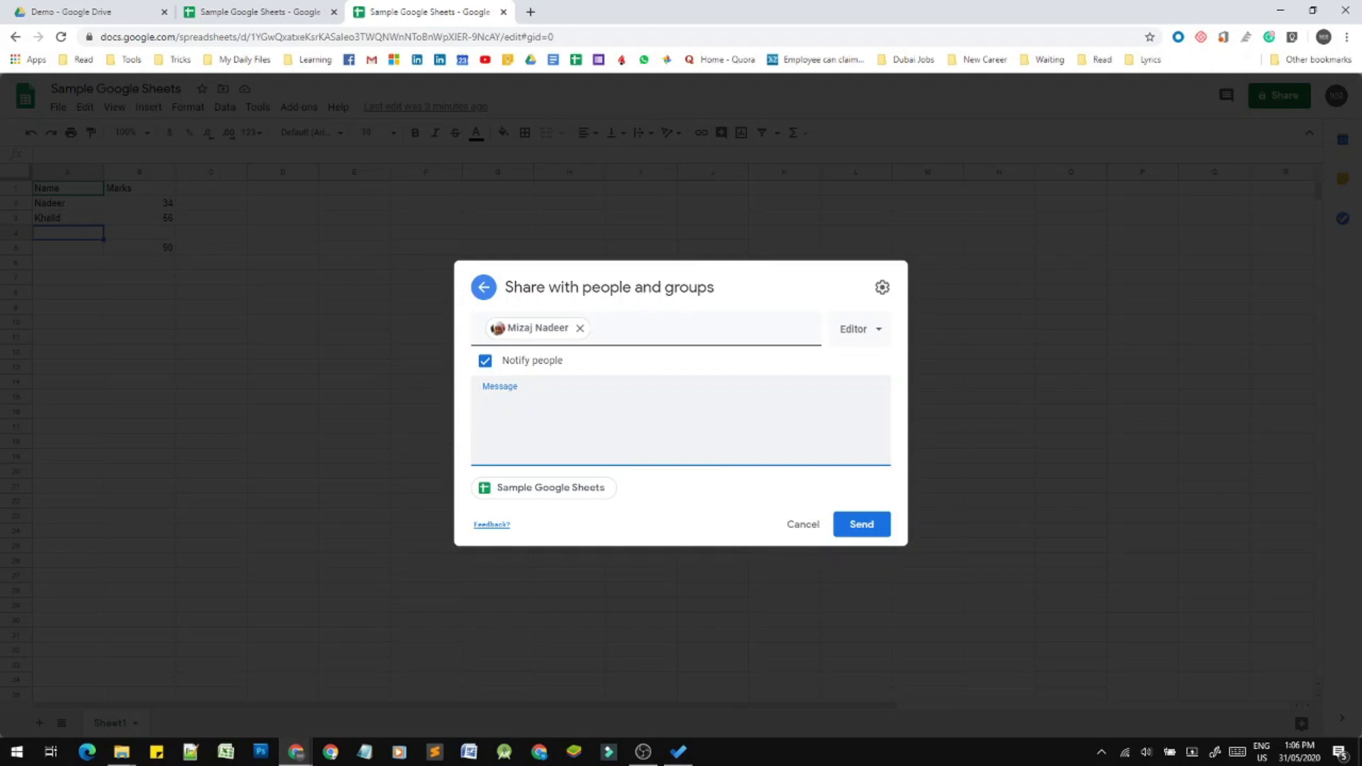
pyautogui.write('Please Work on this File')
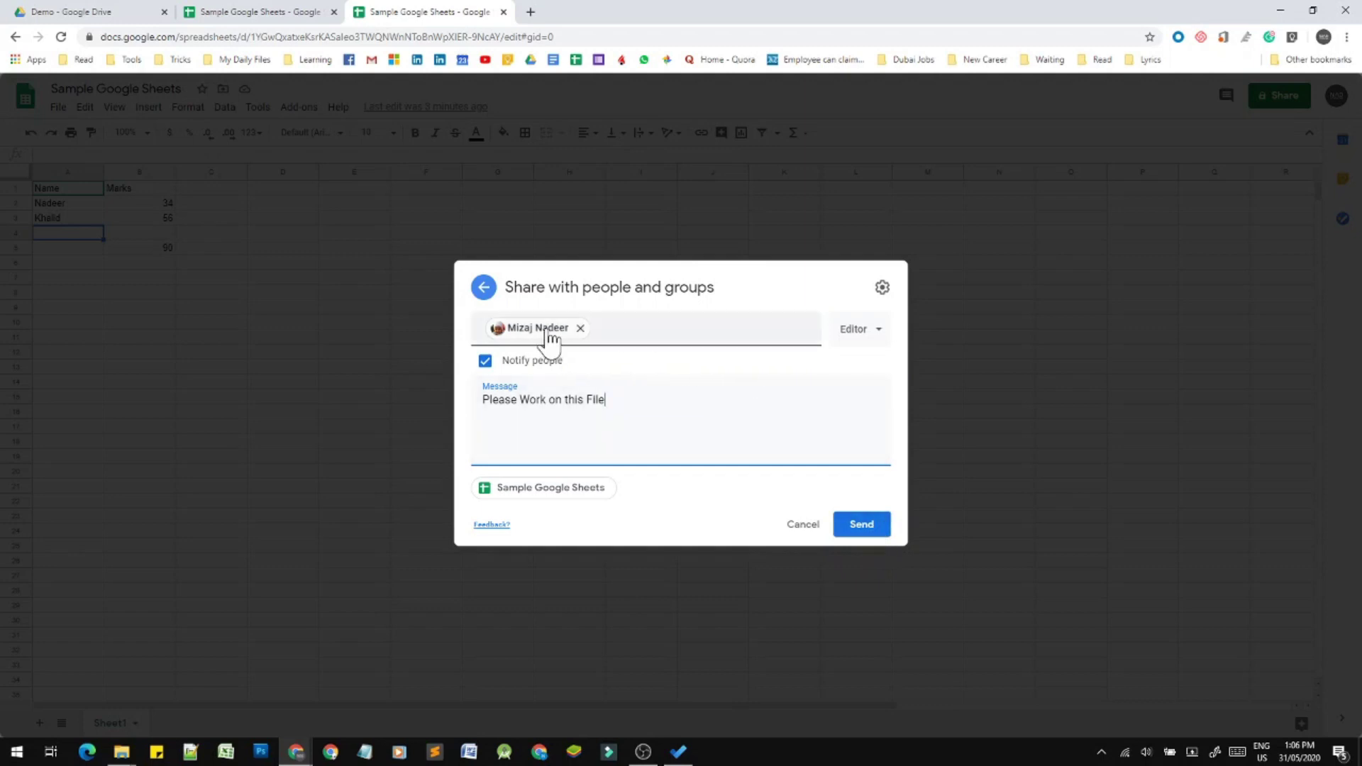
pyautogui.moveTo(549, 338)
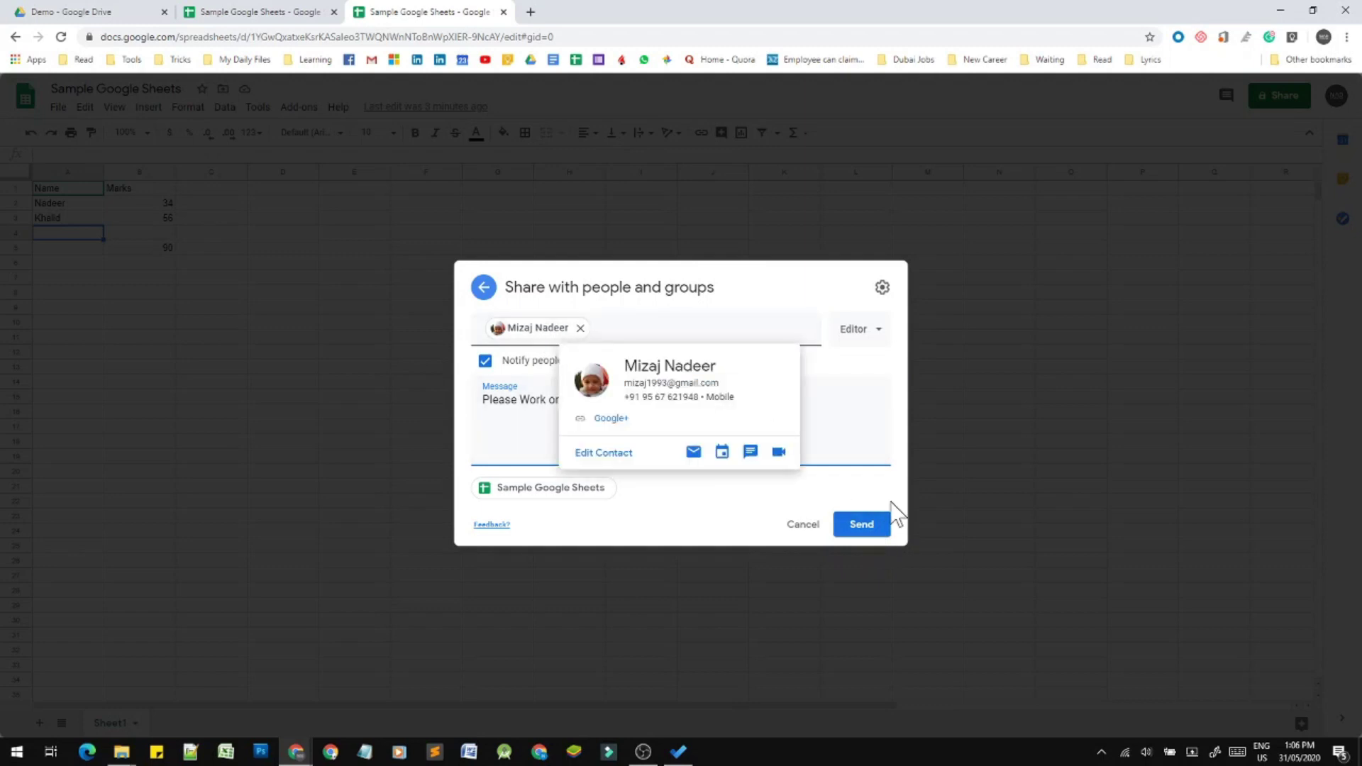
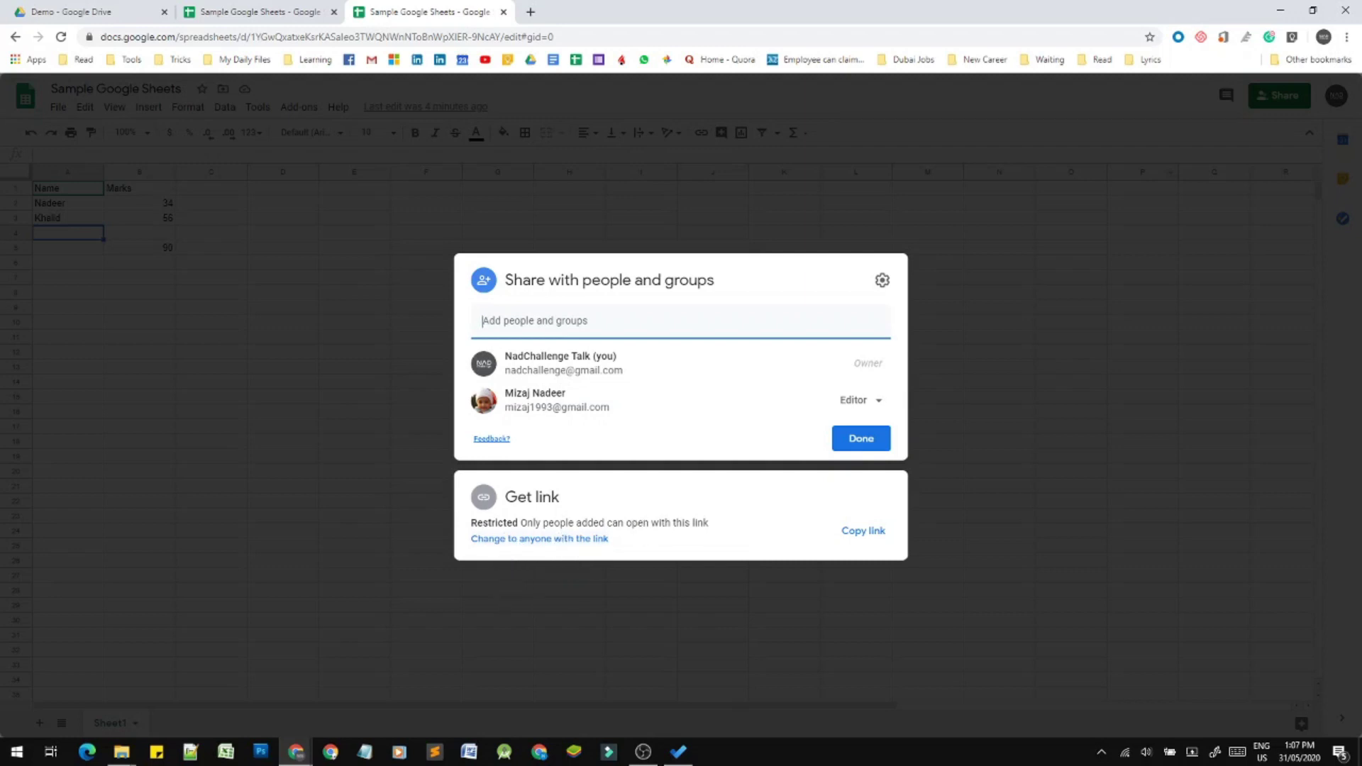
# Change the spreadsheet's link access from Restricted to Anyone with the link
pyautogui.click(522, 517)
pyautogui.moveTo(521, 523); pyautogui.dragTo(639, 523)
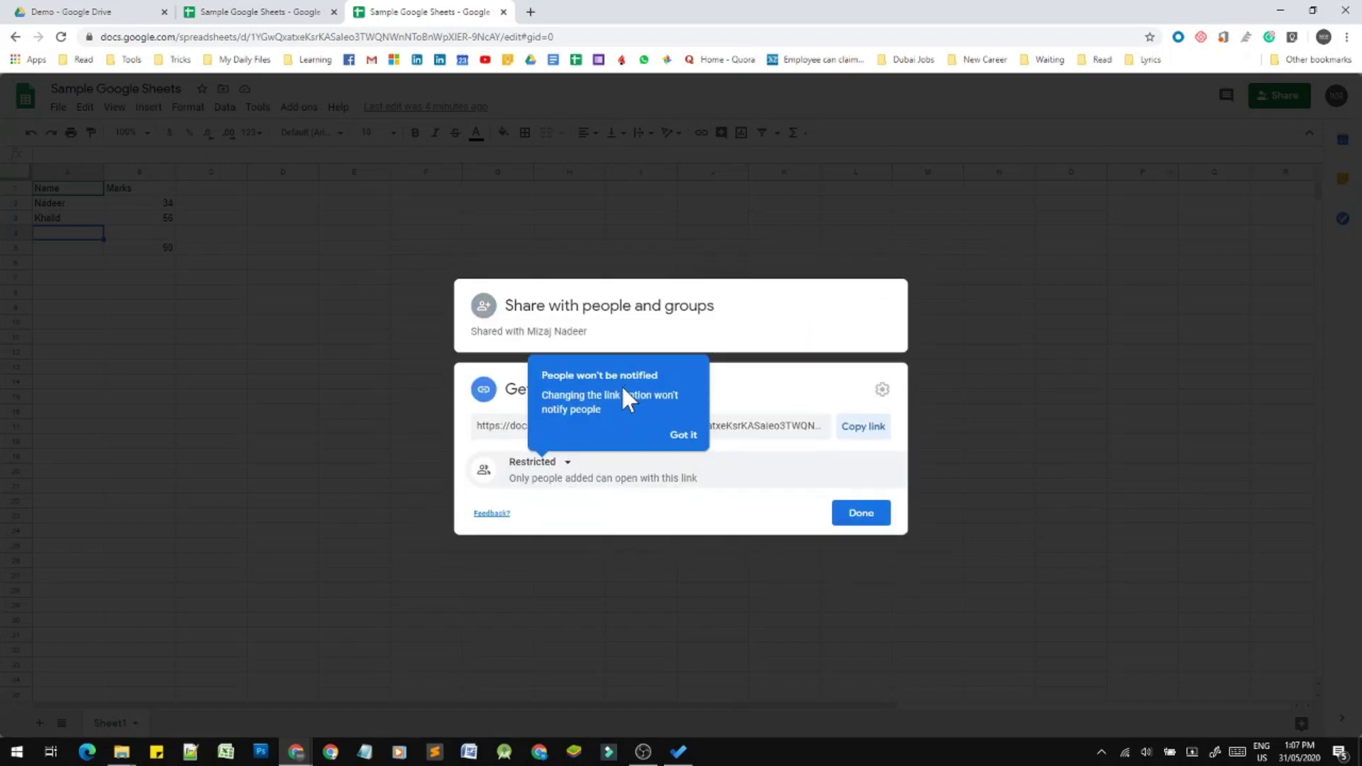
pyautogui.click(570, 465)
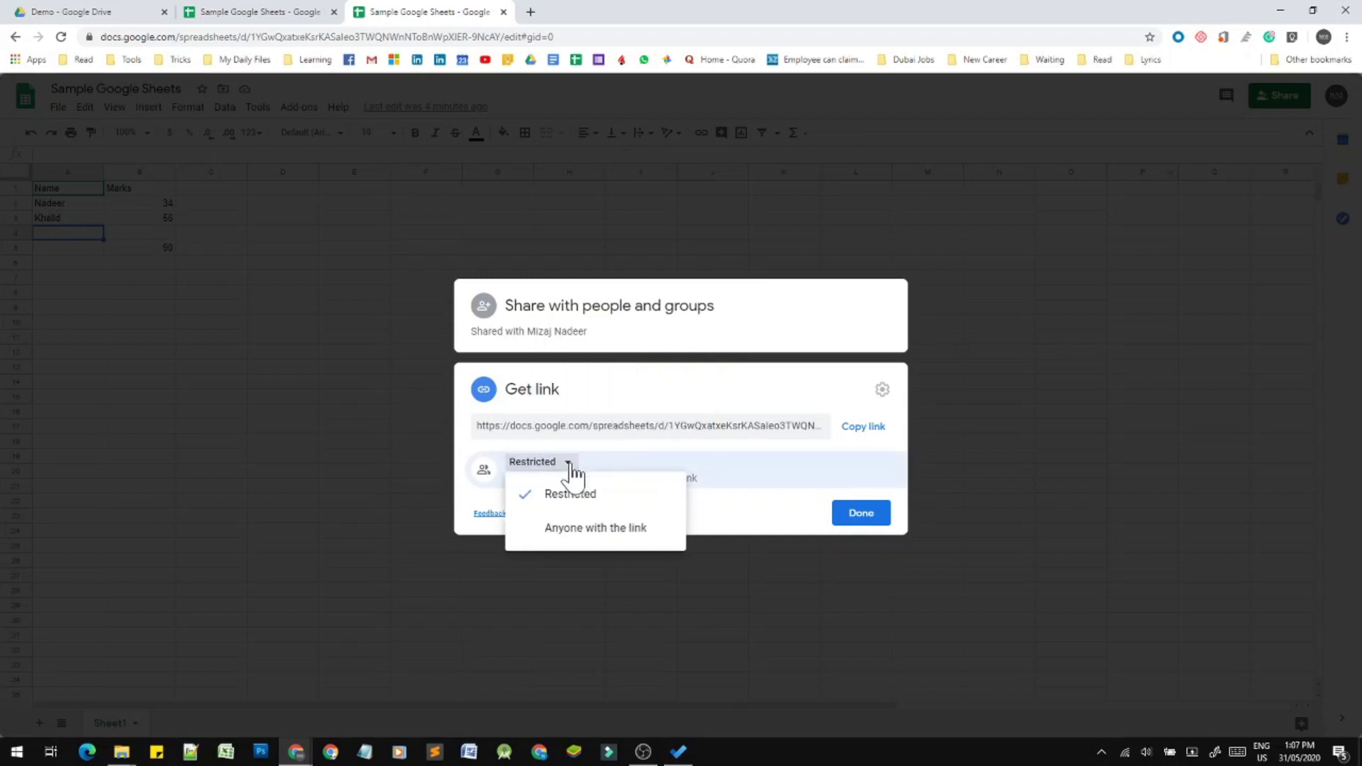
pyautogui.click(576, 531)
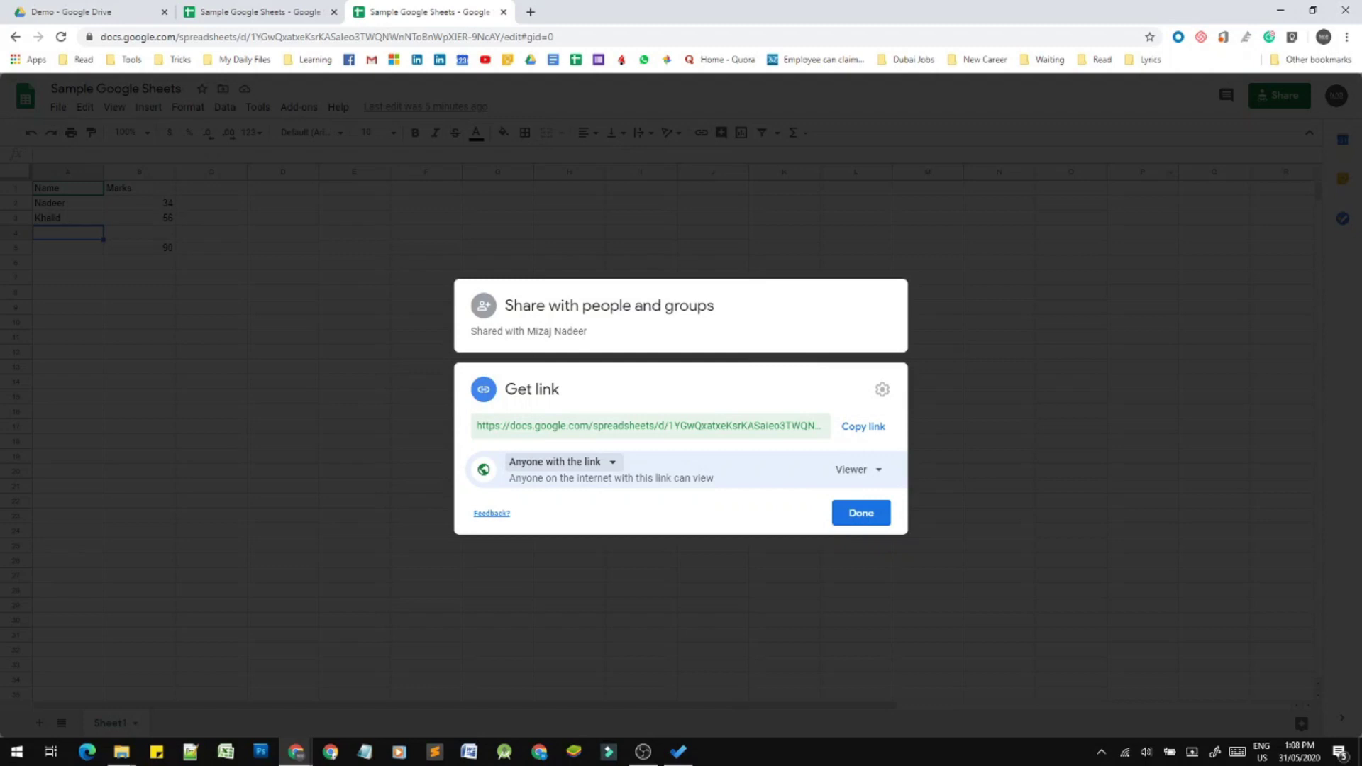
# Review the link's role options, keep Viewer, copy the sharing link and finish sharing
pyautogui.click(865, 470)
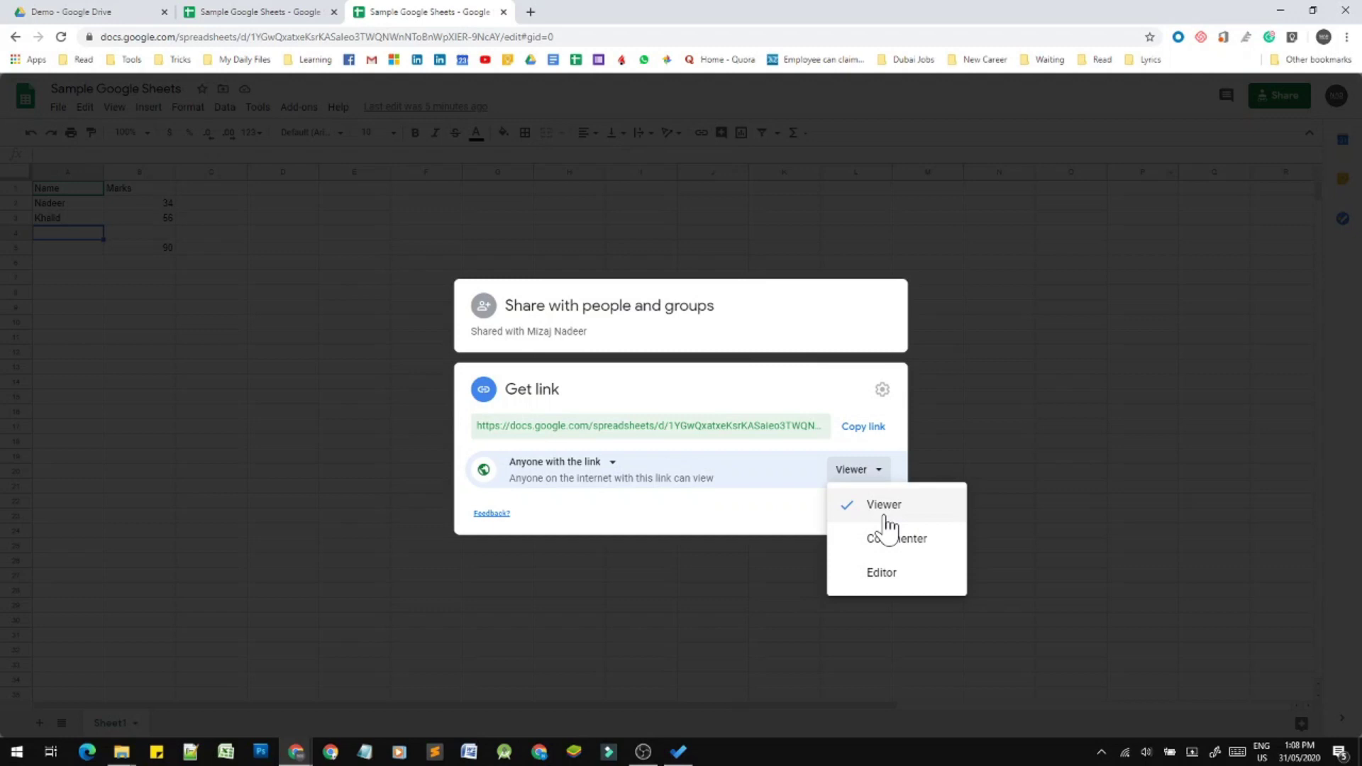
pyautogui.click(767, 522)
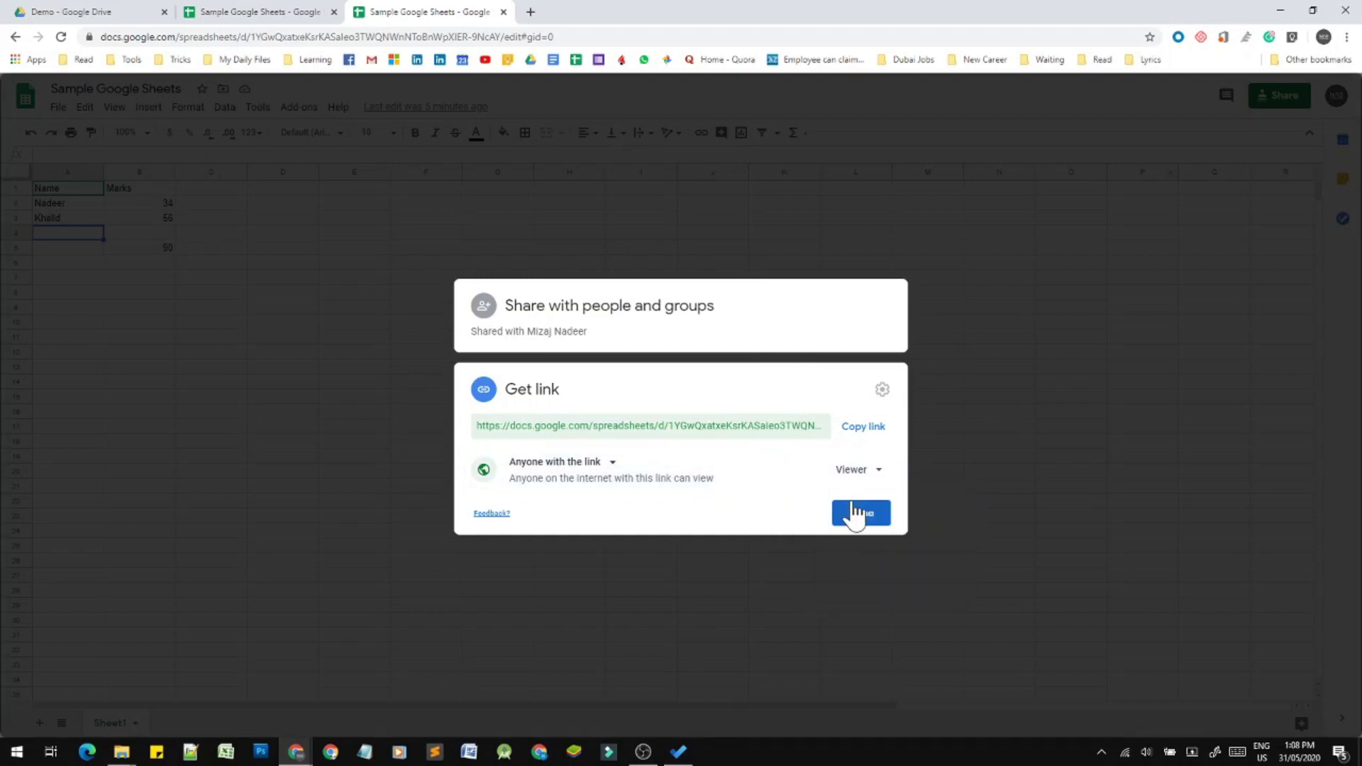
pyautogui.click(866, 429)
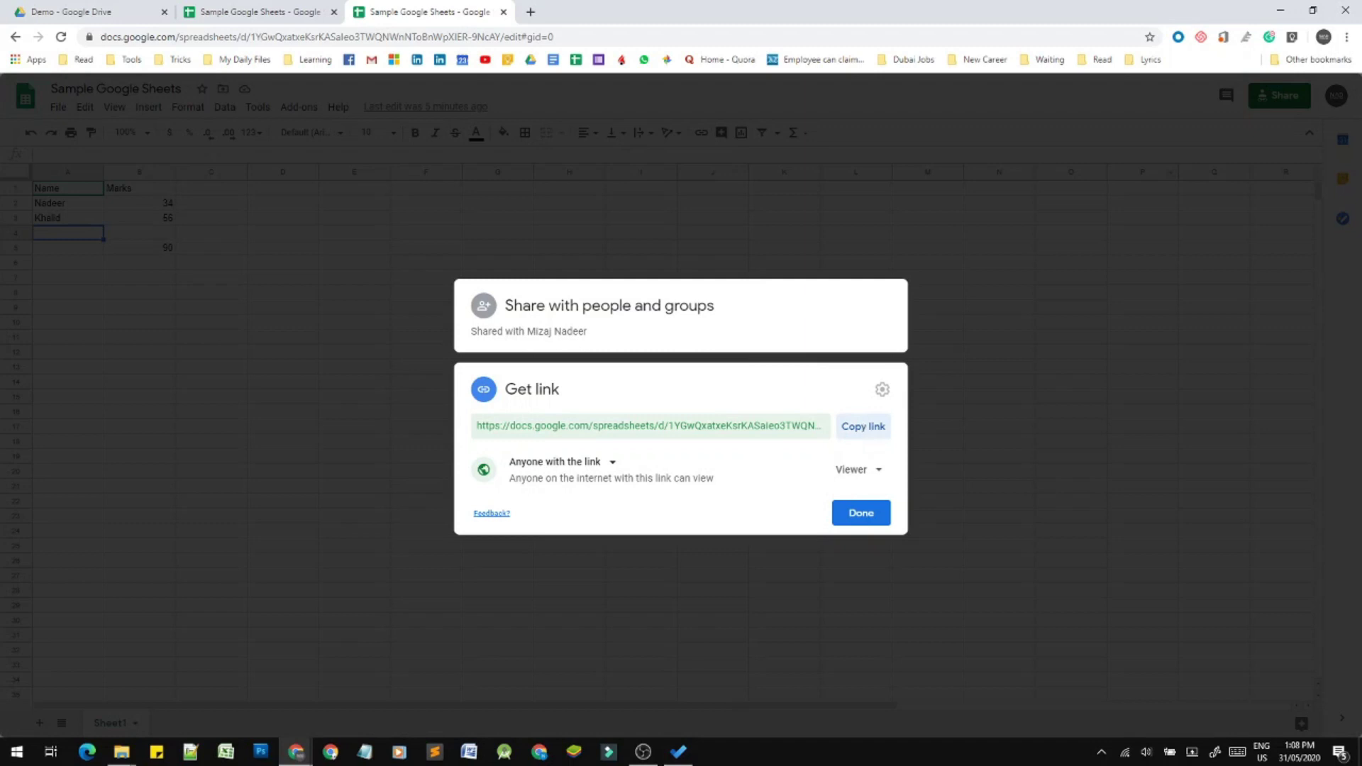
pyautogui.click(860, 516)
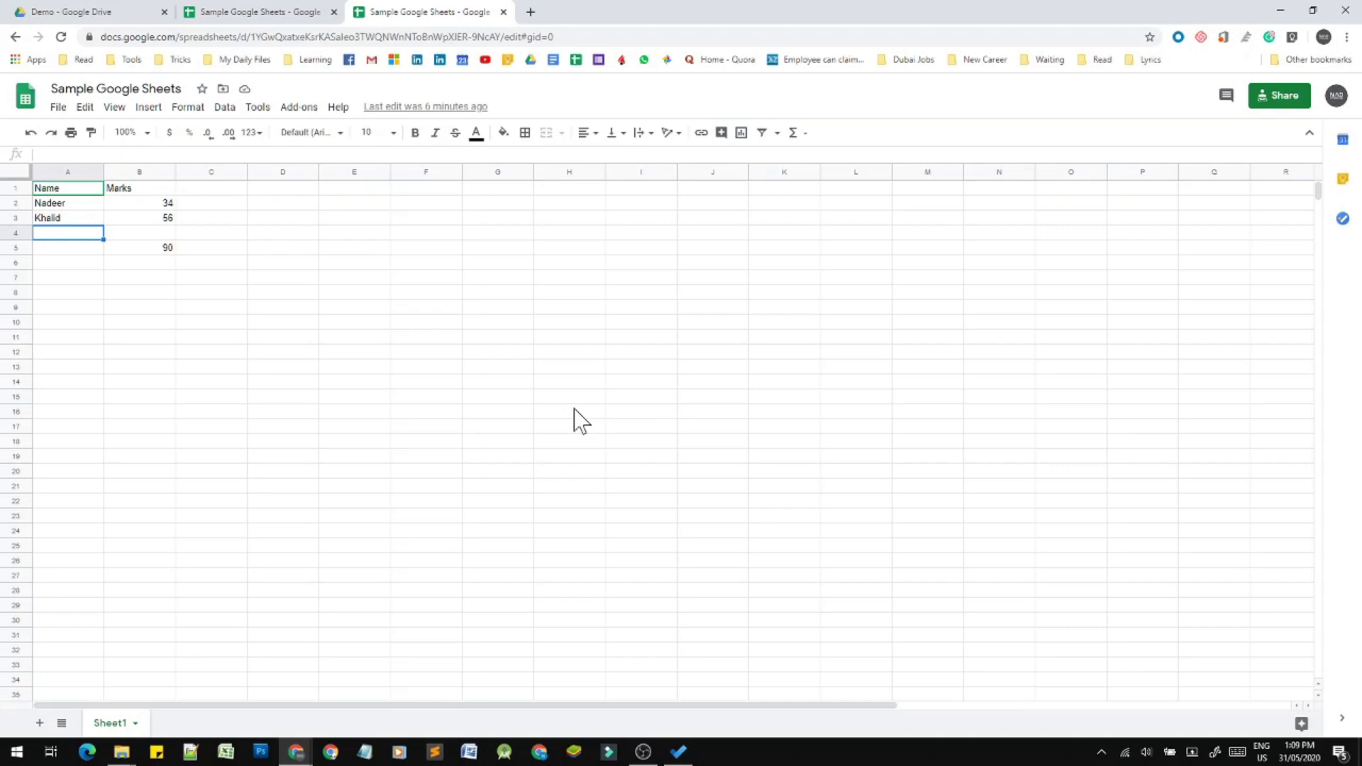
# Download the spreadsheet as a Microsoft Excel (.xlsx) file
pyautogui.click(60, 108)
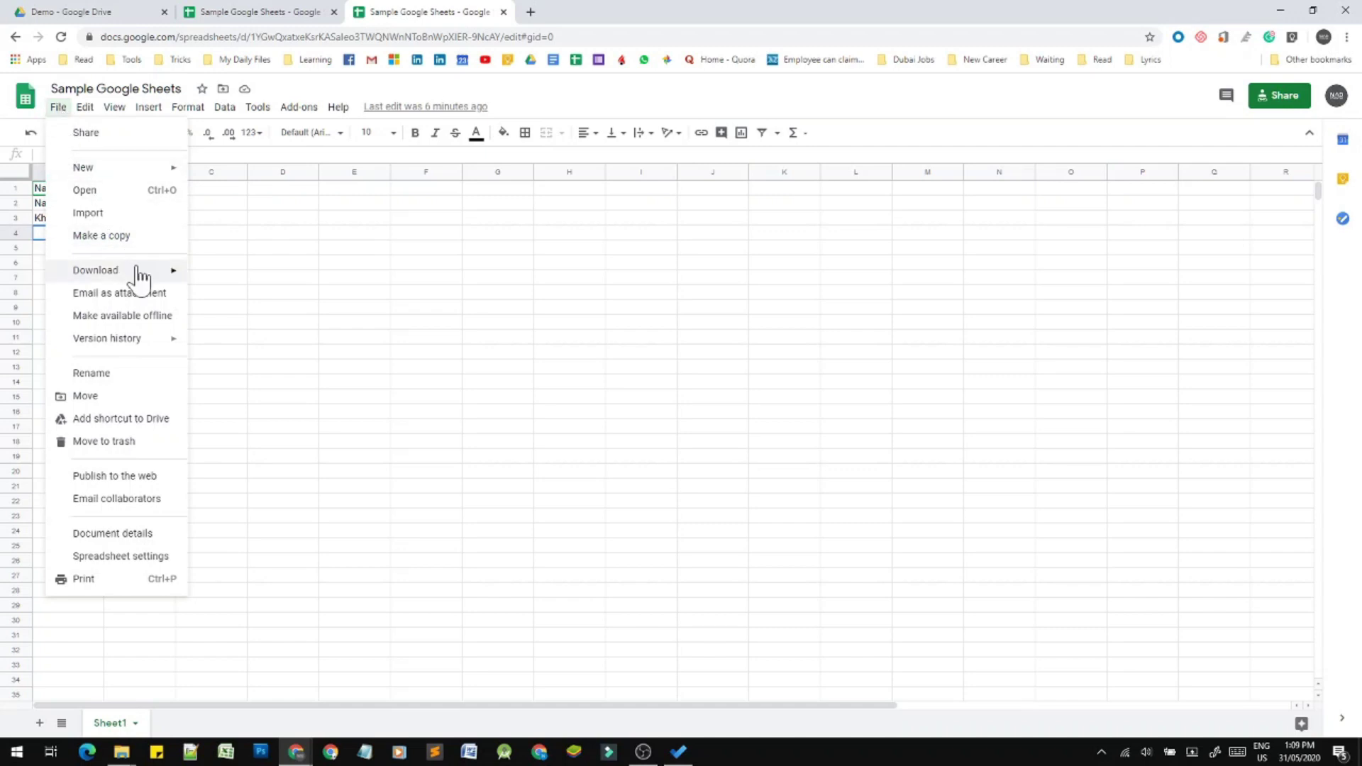
pyautogui.moveTo(139, 275)
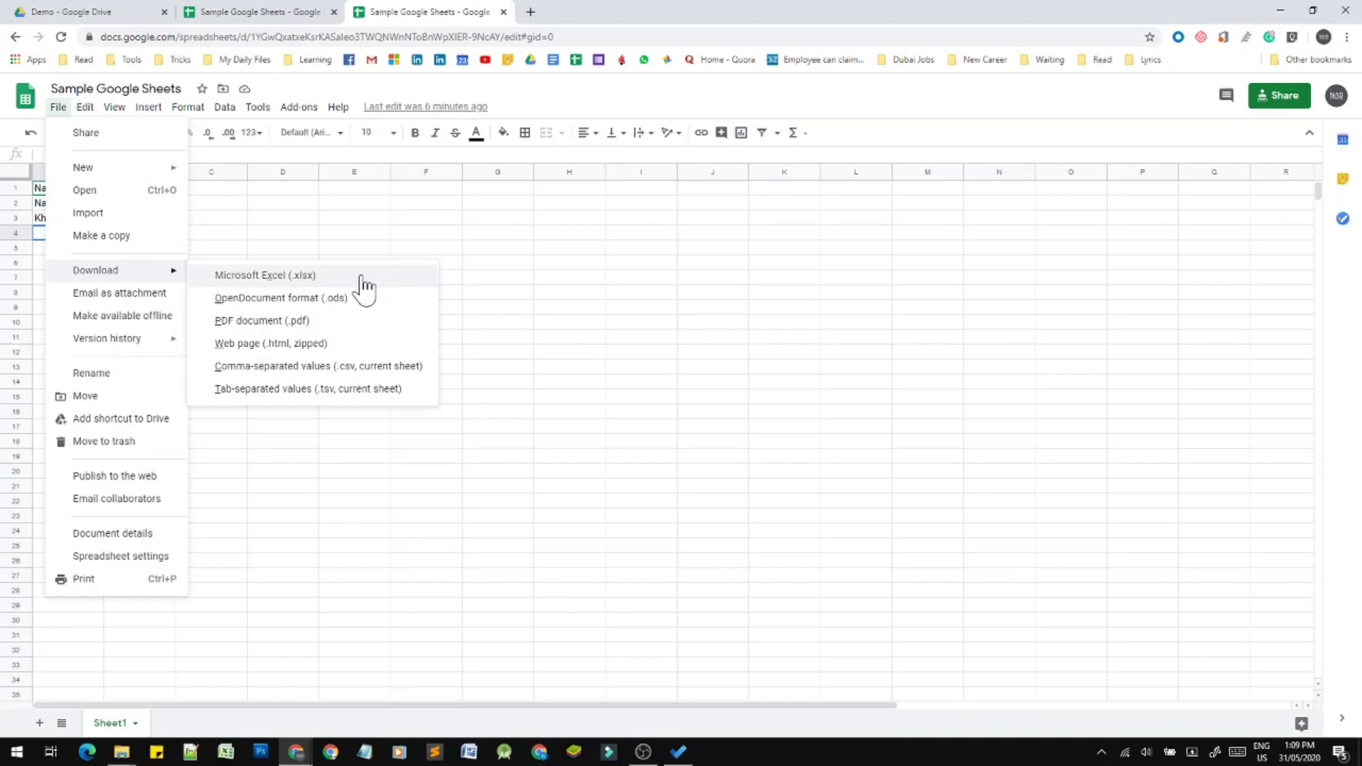
pyautogui.click(316, 276)
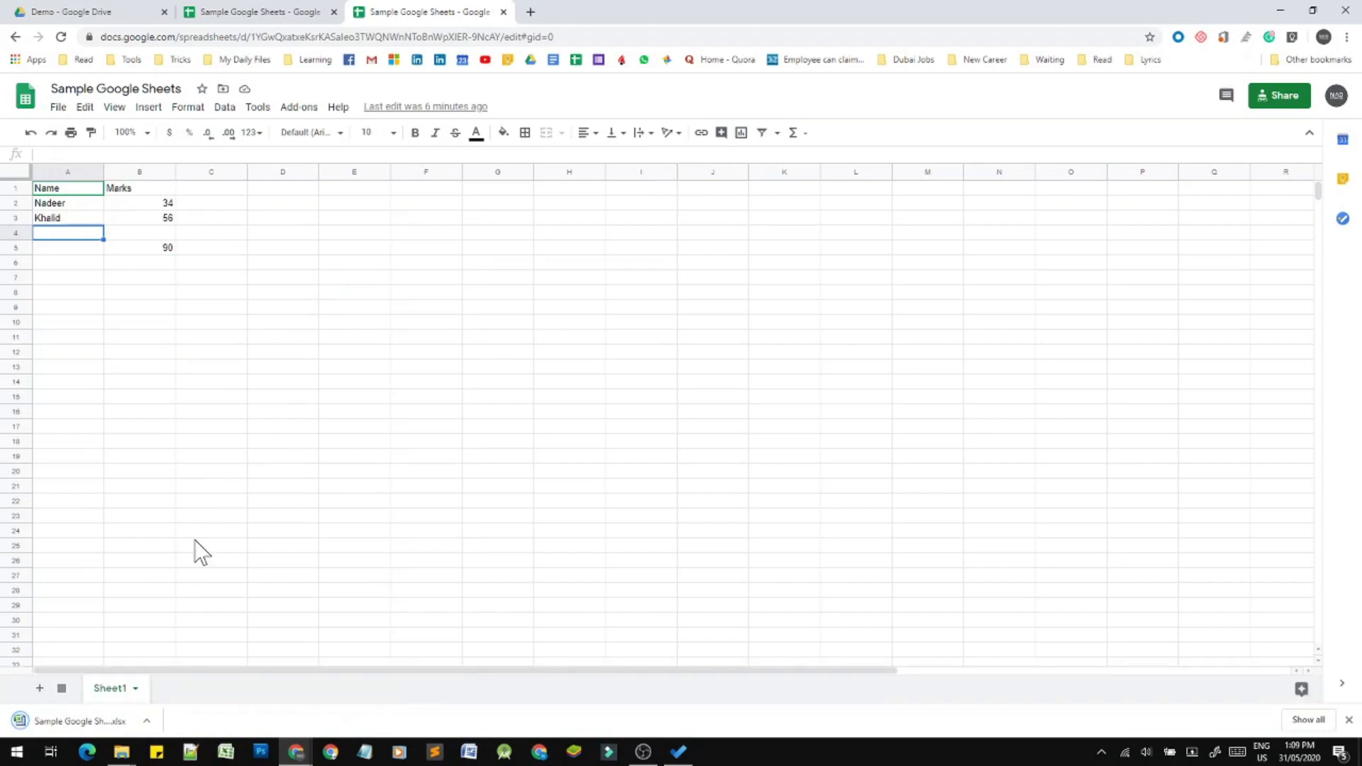
# Open the downloaded .xlsx file in Microsoft Excel and look over the names, marks and sum
pyautogui.click(90, 722)
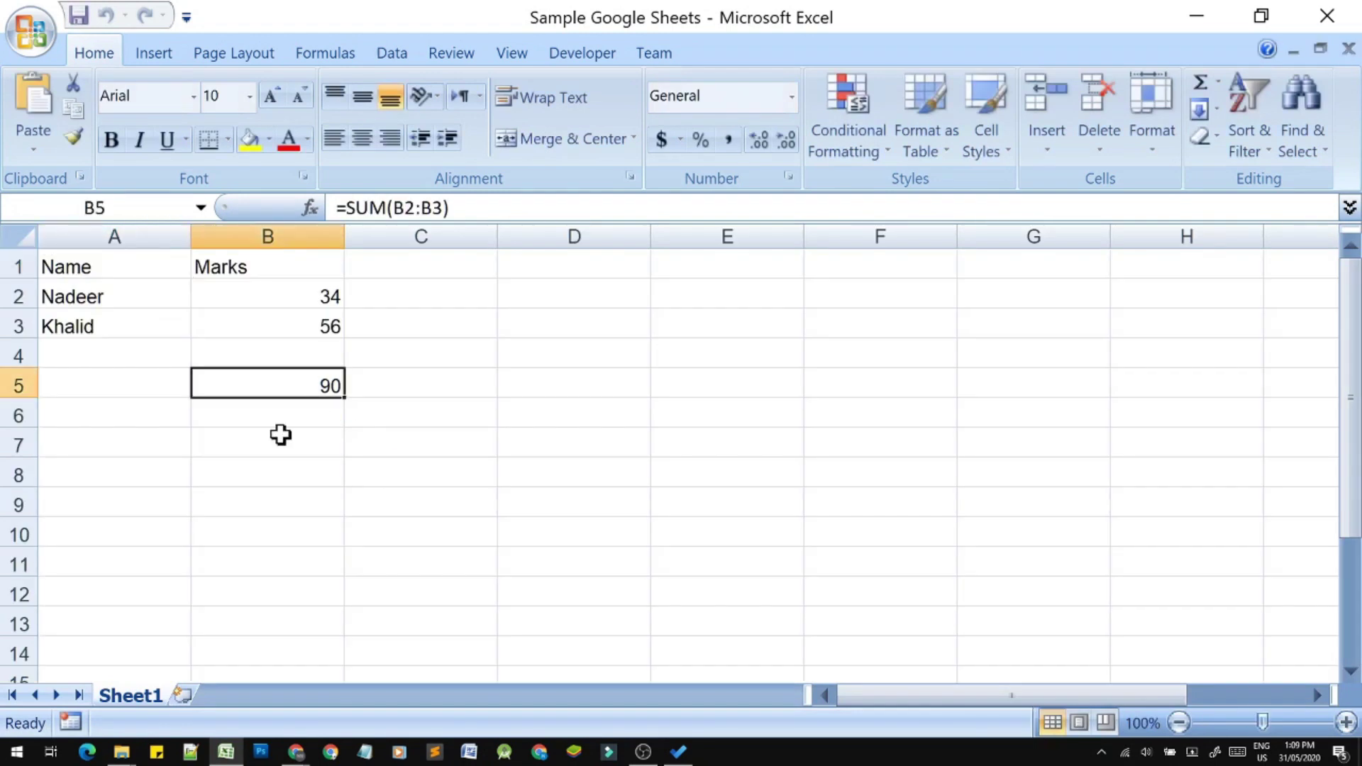
pyautogui.click(281, 435)
pyautogui.click(283, 477)
pyautogui.click(274, 562)
pyautogui.scroll(-6, 290, 543)
pyautogui.scroll(6, 289, 541)
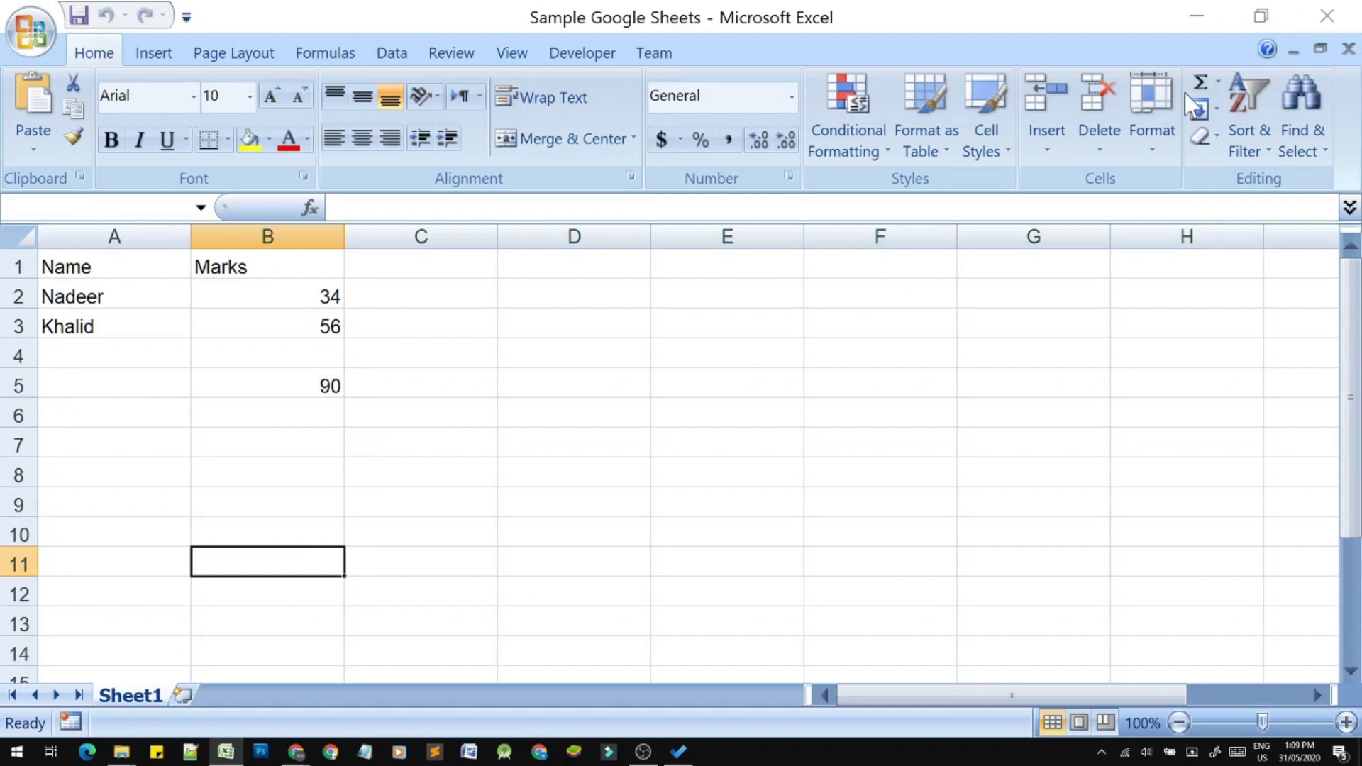
# Switch back to Google Sheets and export the current sheet as a PDF, checking the paper size, export range and formatting options
pyautogui.click(714, 454)
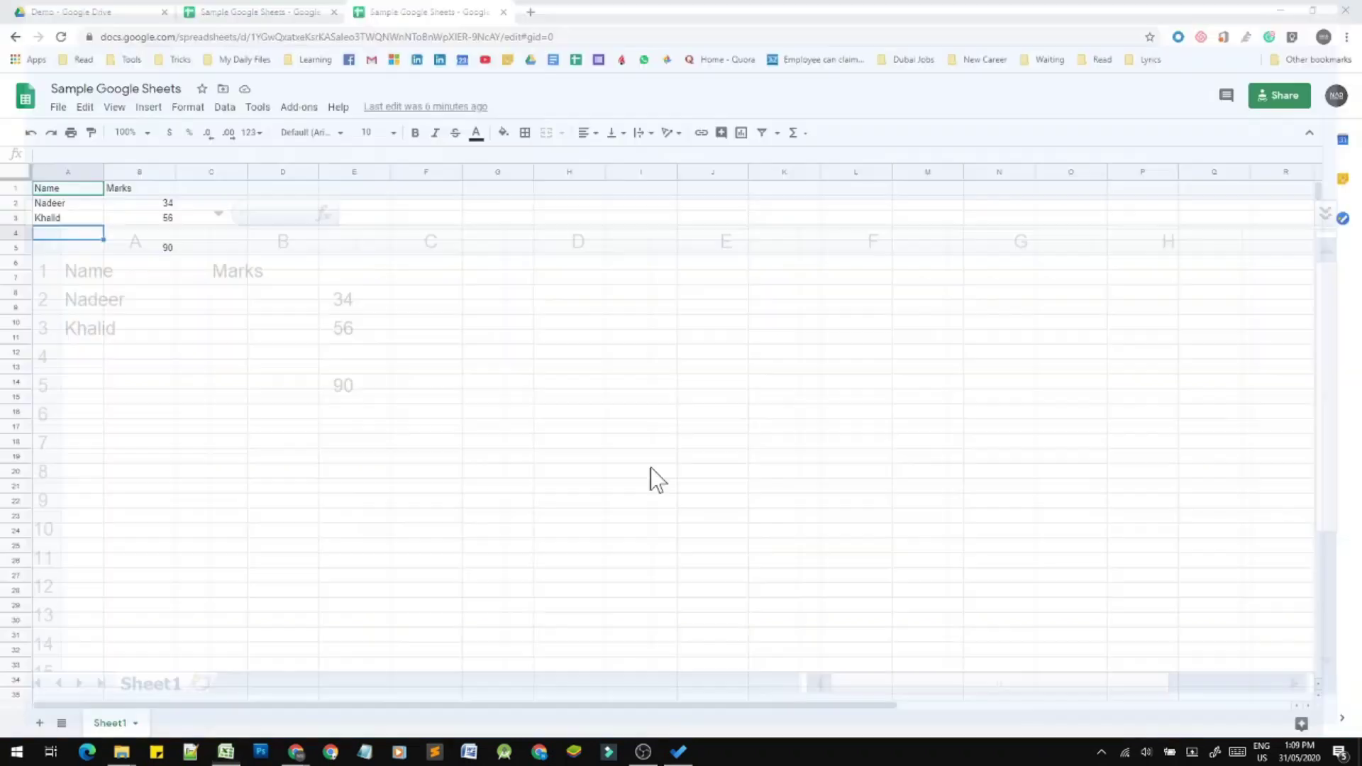
pyautogui.click(58, 107)
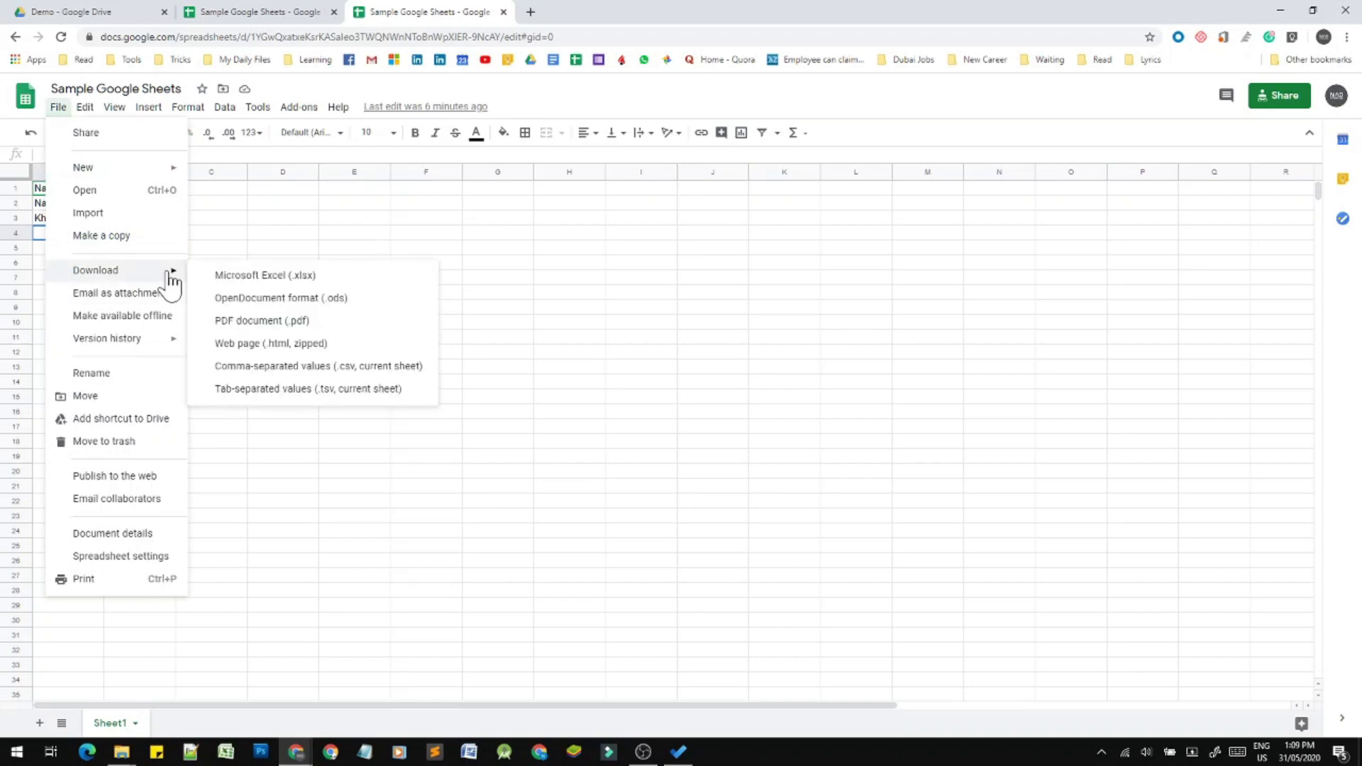
pyautogui.click(283, 323)
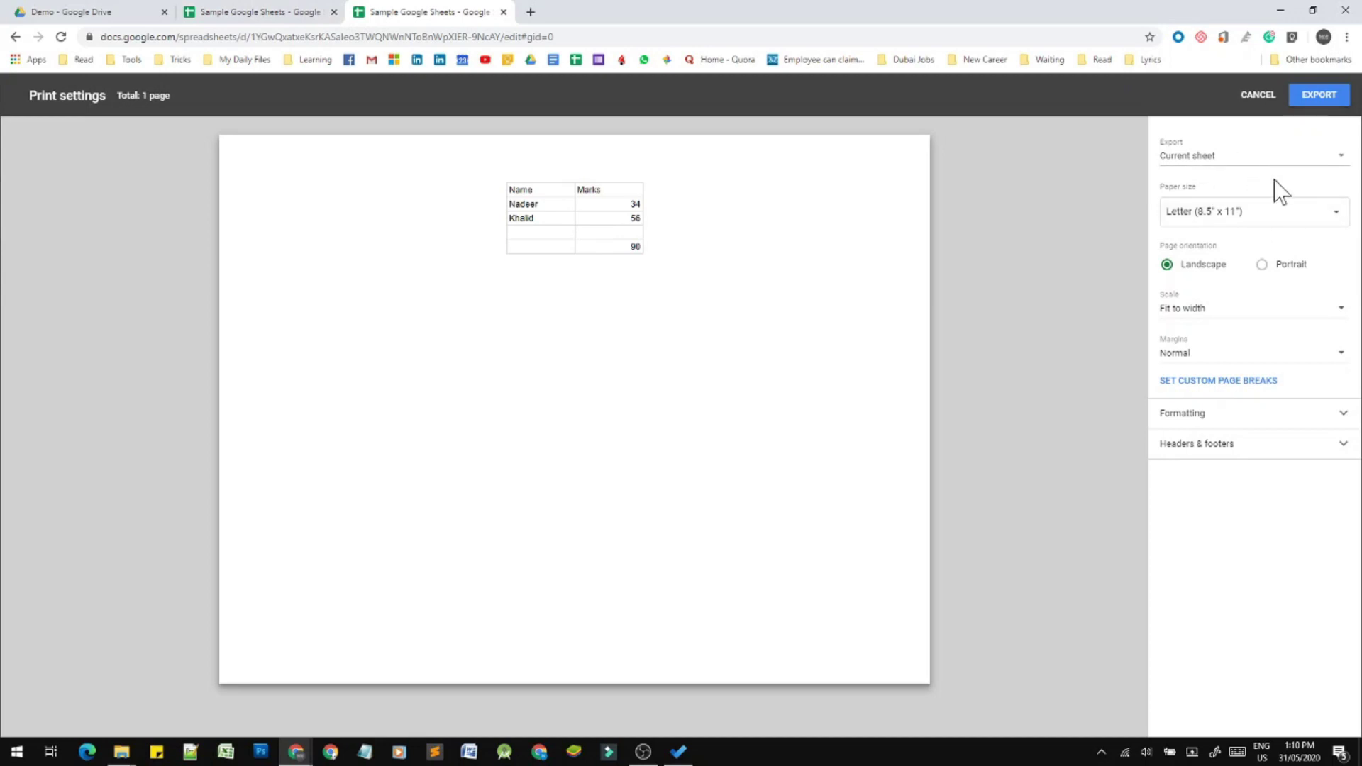
pyautogui.click(1258, 214)
pyautogui.click(1263, 156)
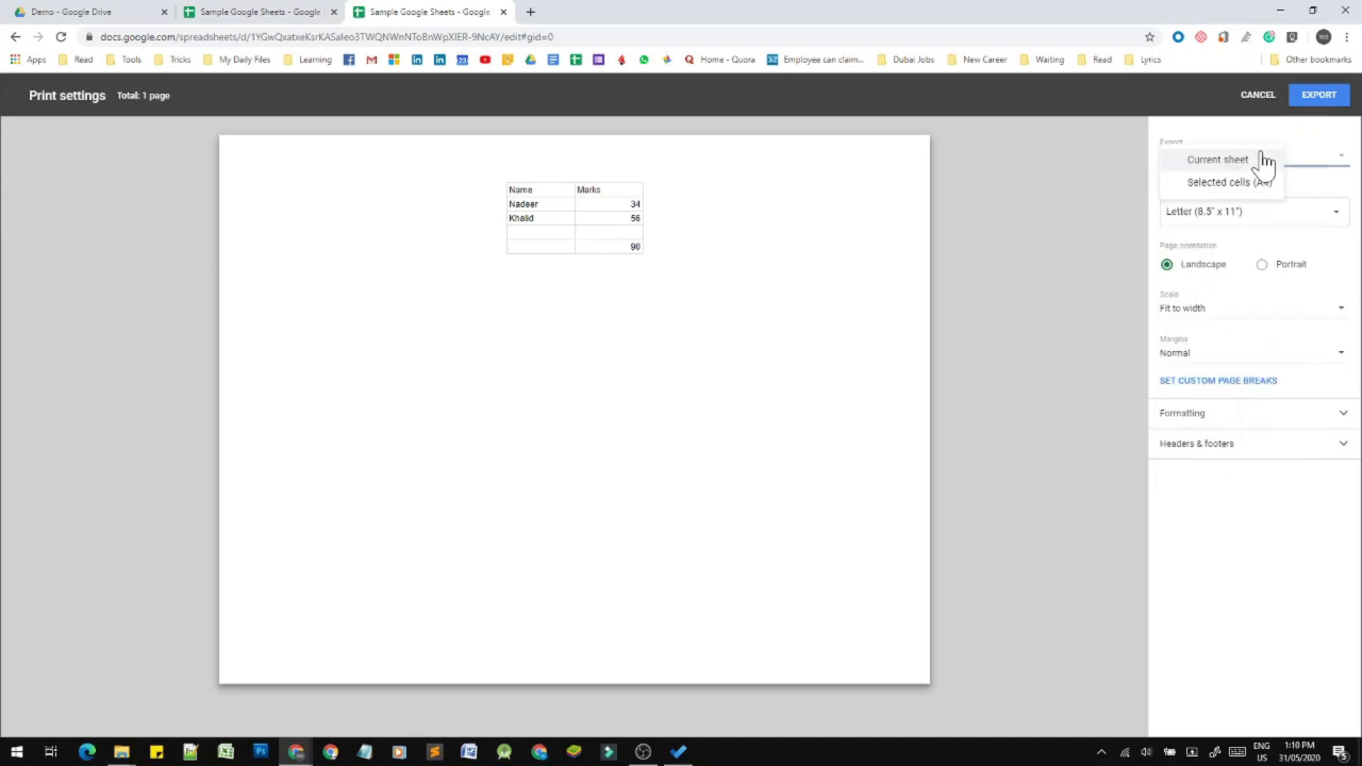
pyautogui.click(1264, 564)
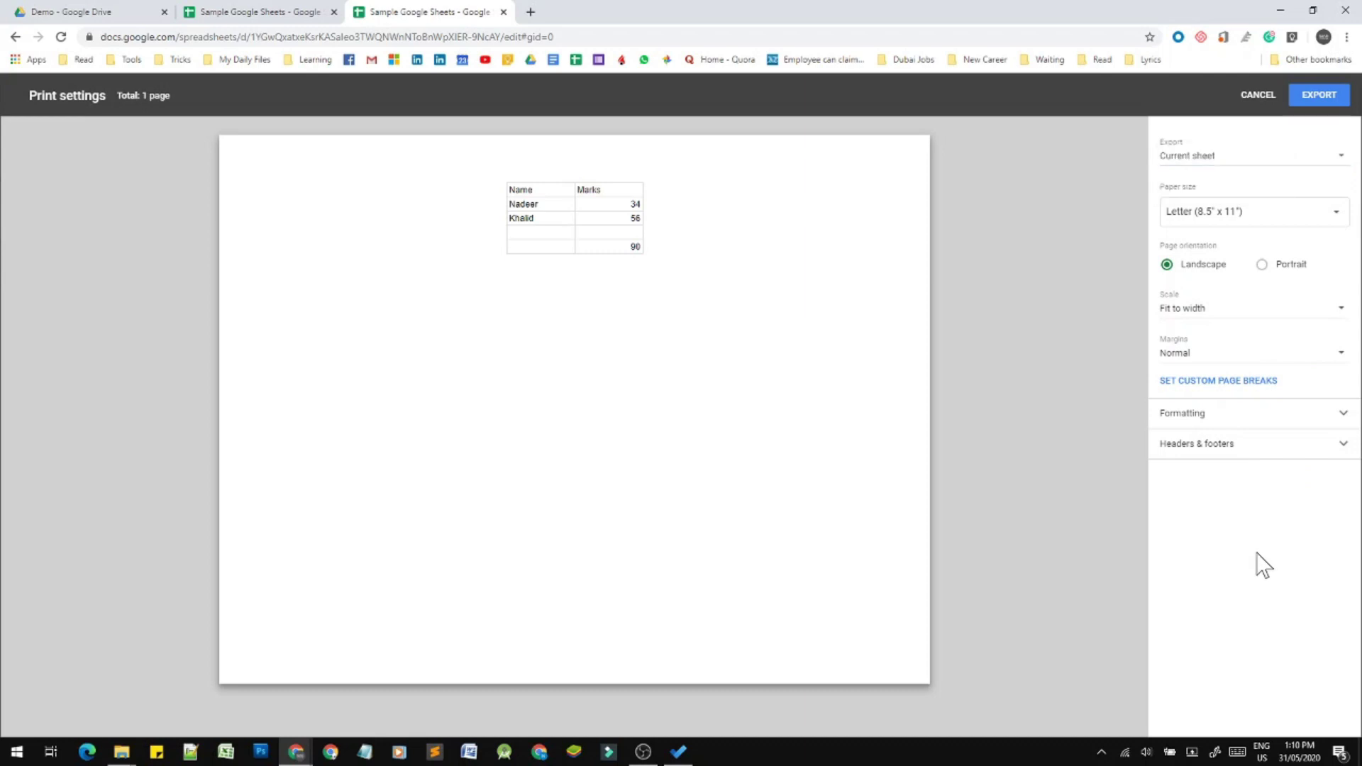
pyautogui.click(1341, 415)
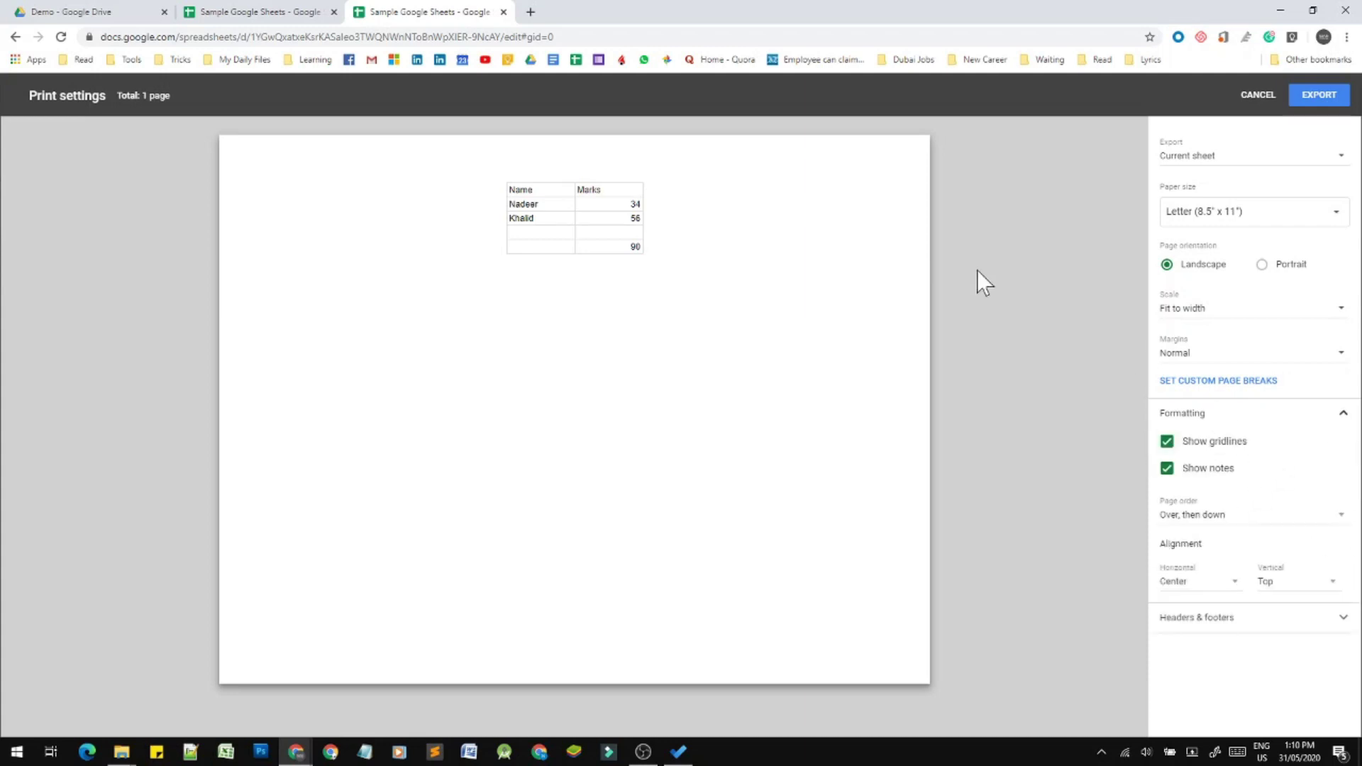
pyautogui.click(1320, 97)
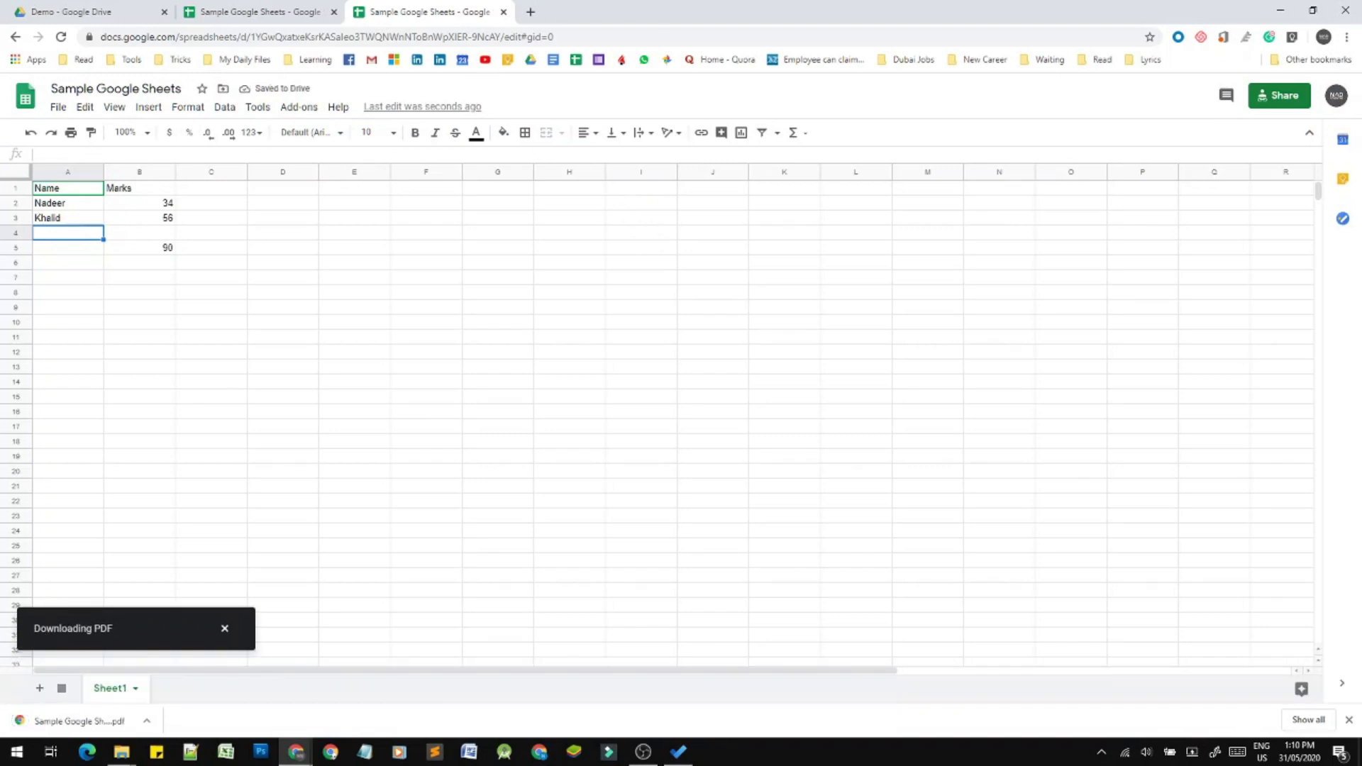
# Open the version history, view the May 31, 1:02 PM version and its available options, and return to the spreadsheet without restoring it
pyautogui.click(58, 108)
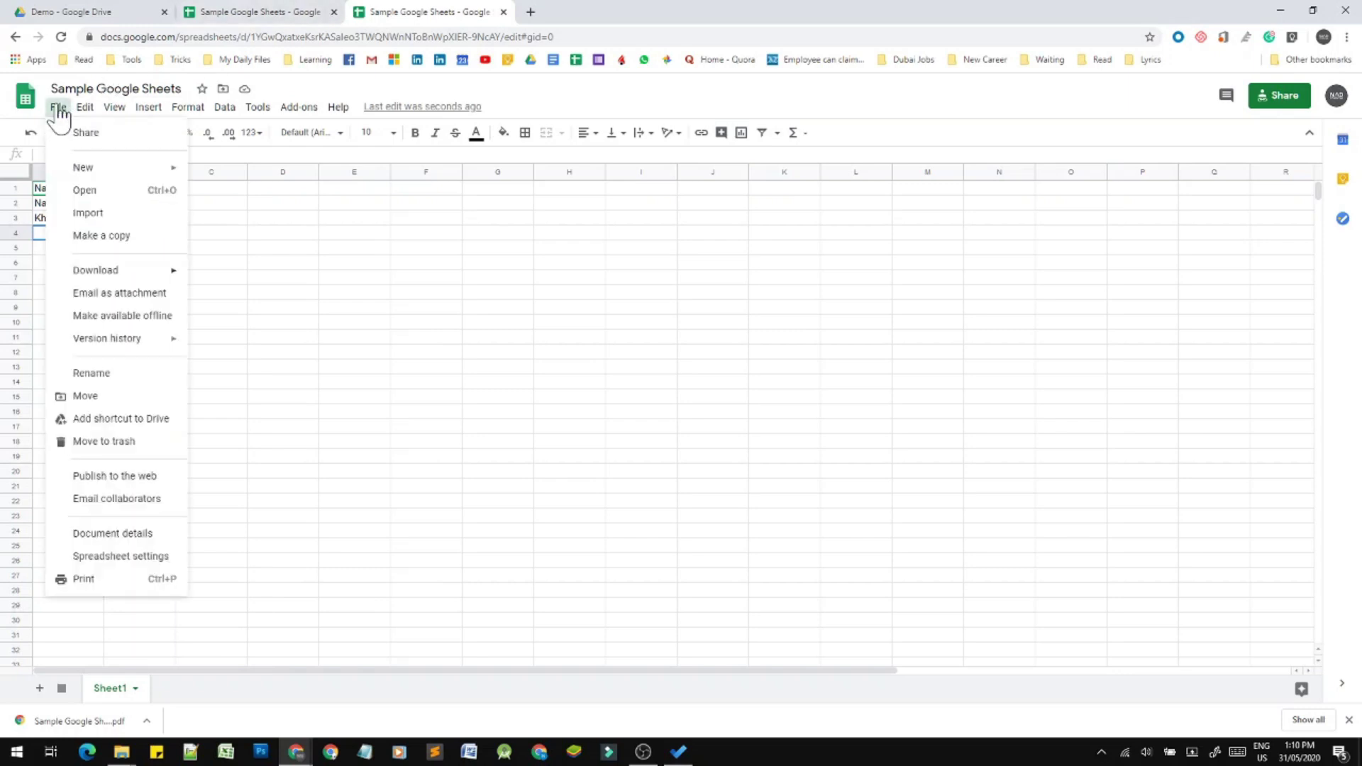
pyautogui.moveTo(159, 274)
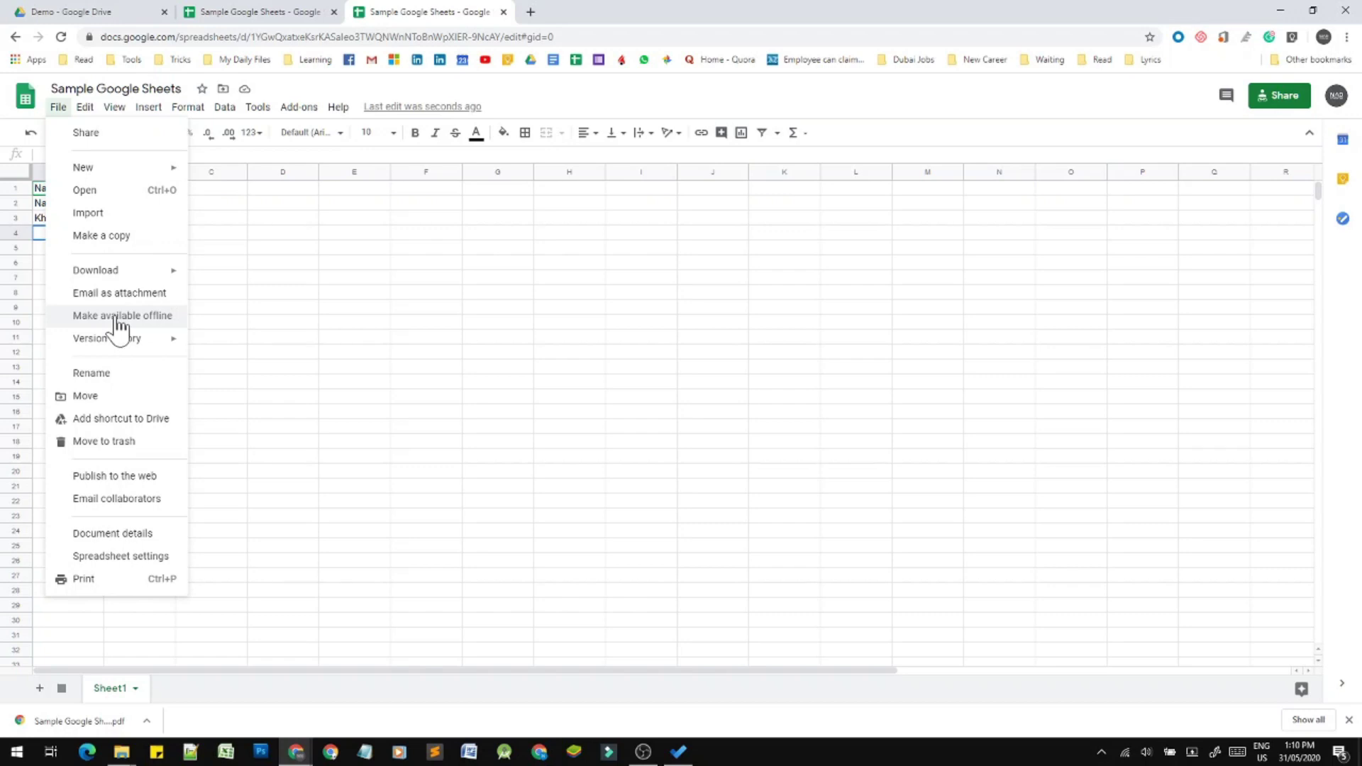
pyautogui.moveTo(150, 353)
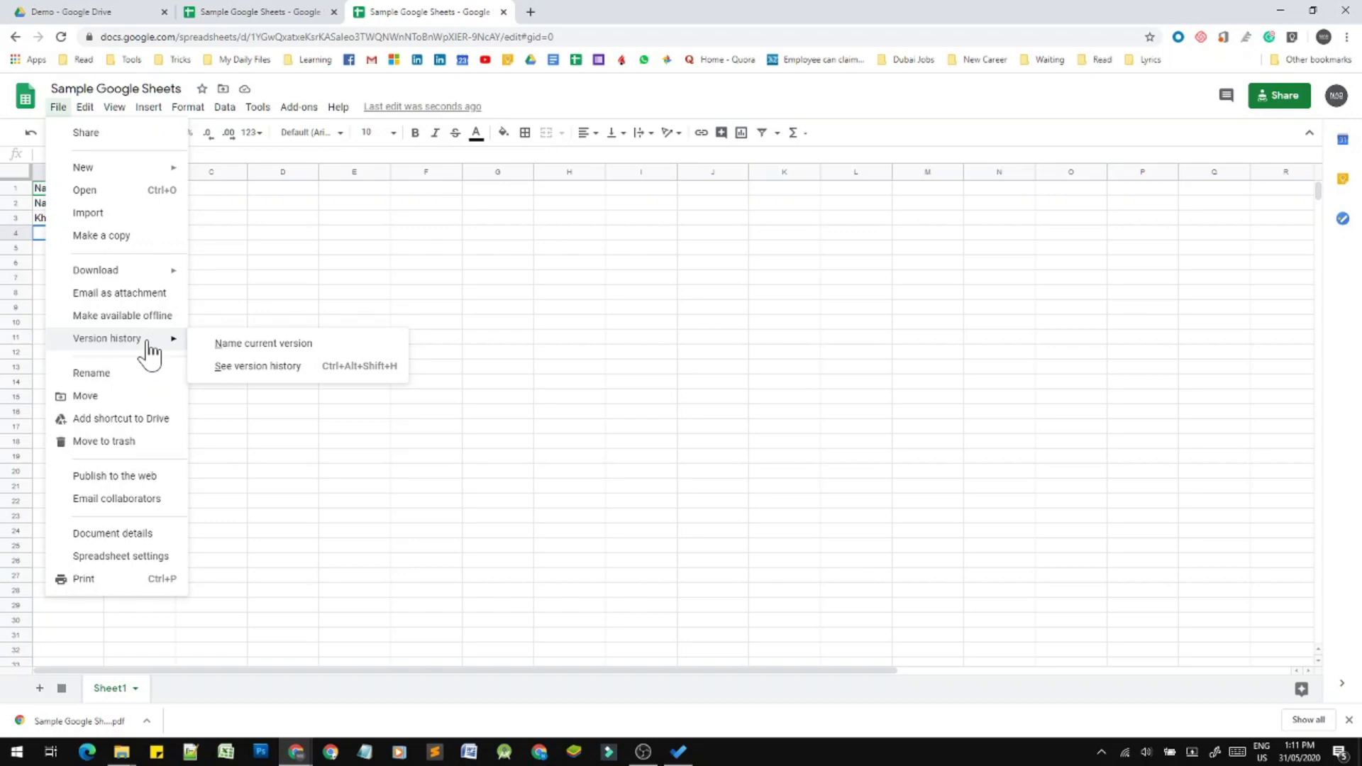
pyautogui.click(254, 366)
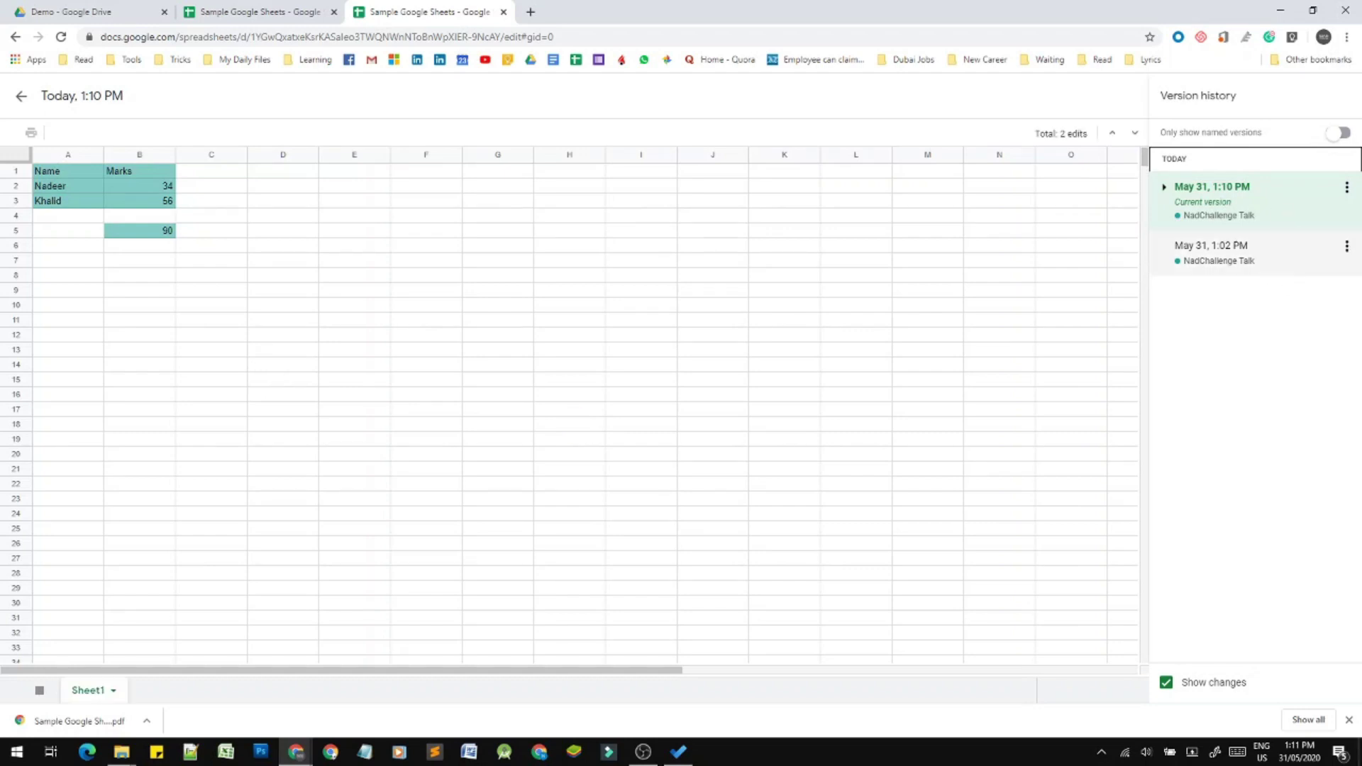
pyautogui.click(1201, 267)
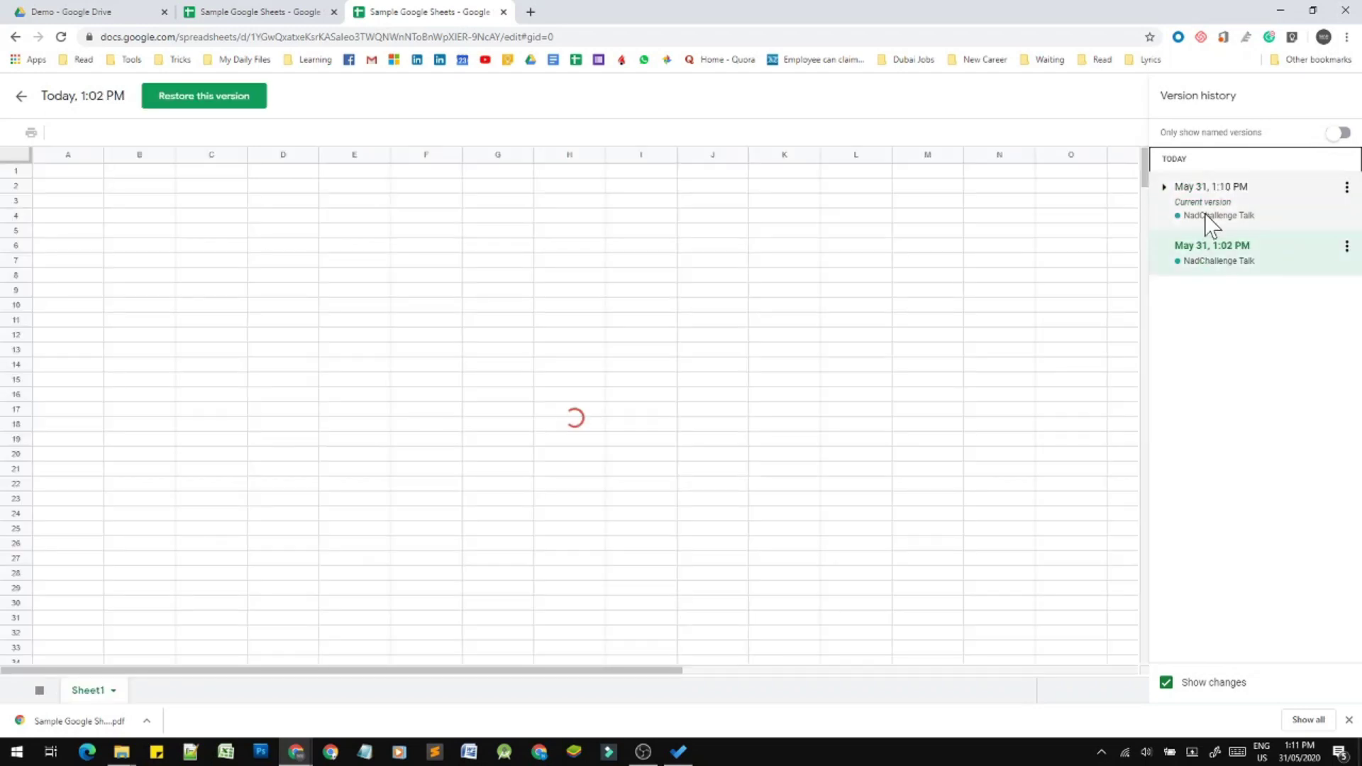
pyautogui.click(1346, 246)
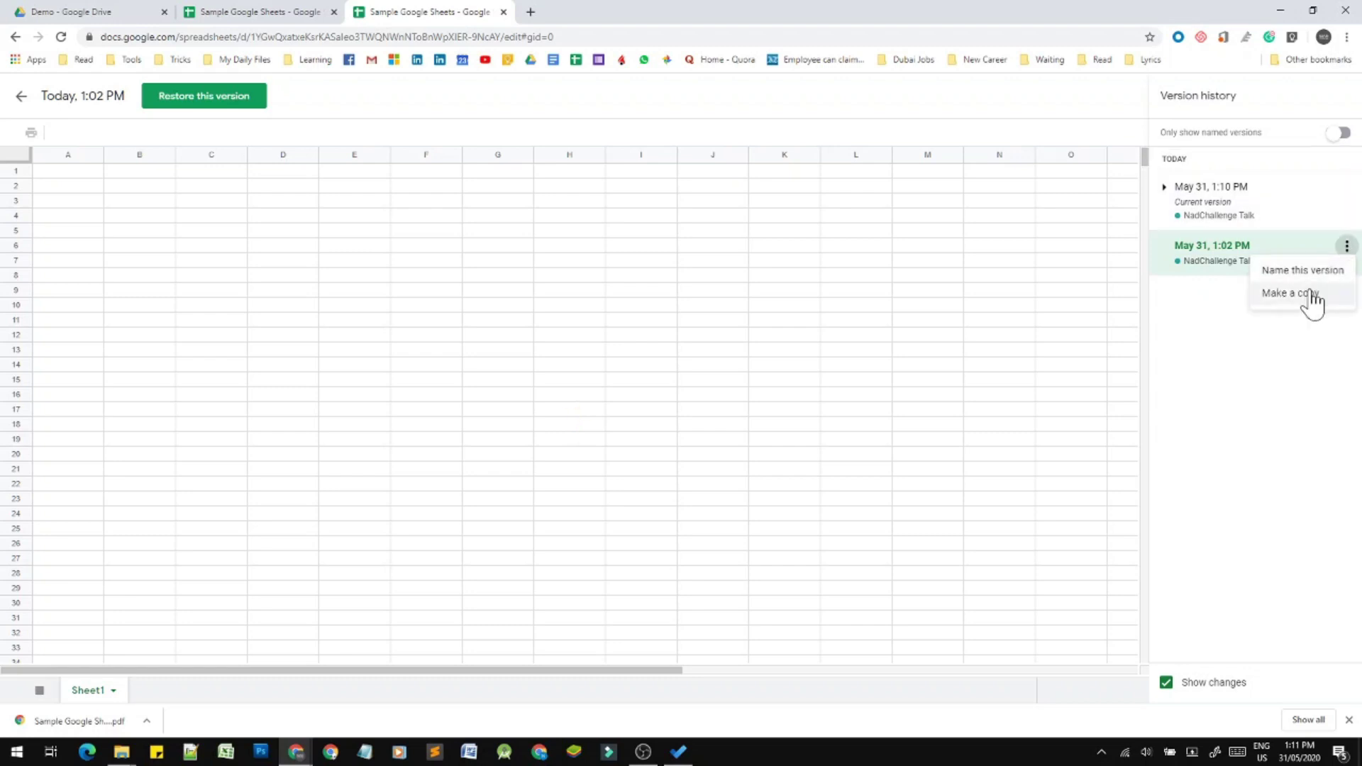
pyautogui.click(1281, 370)
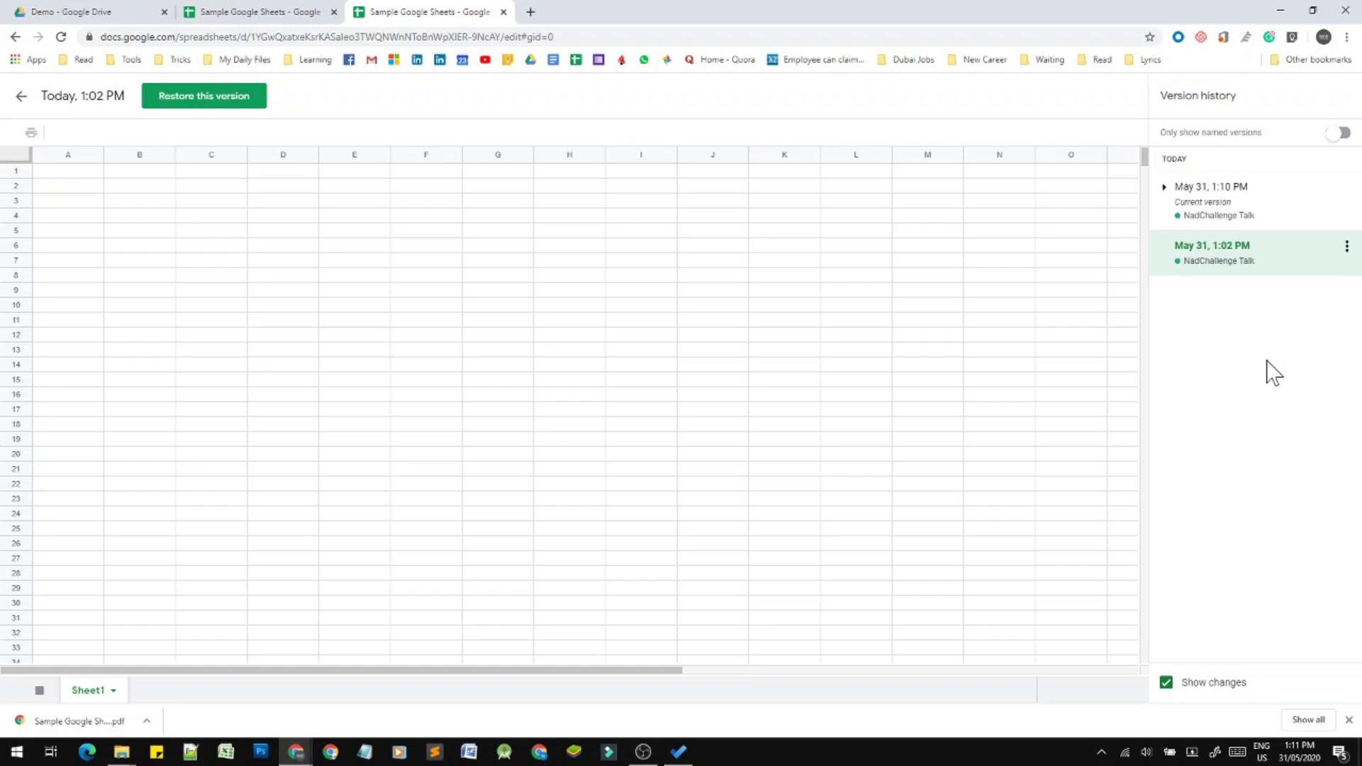
pyautogui.click(22, 100)
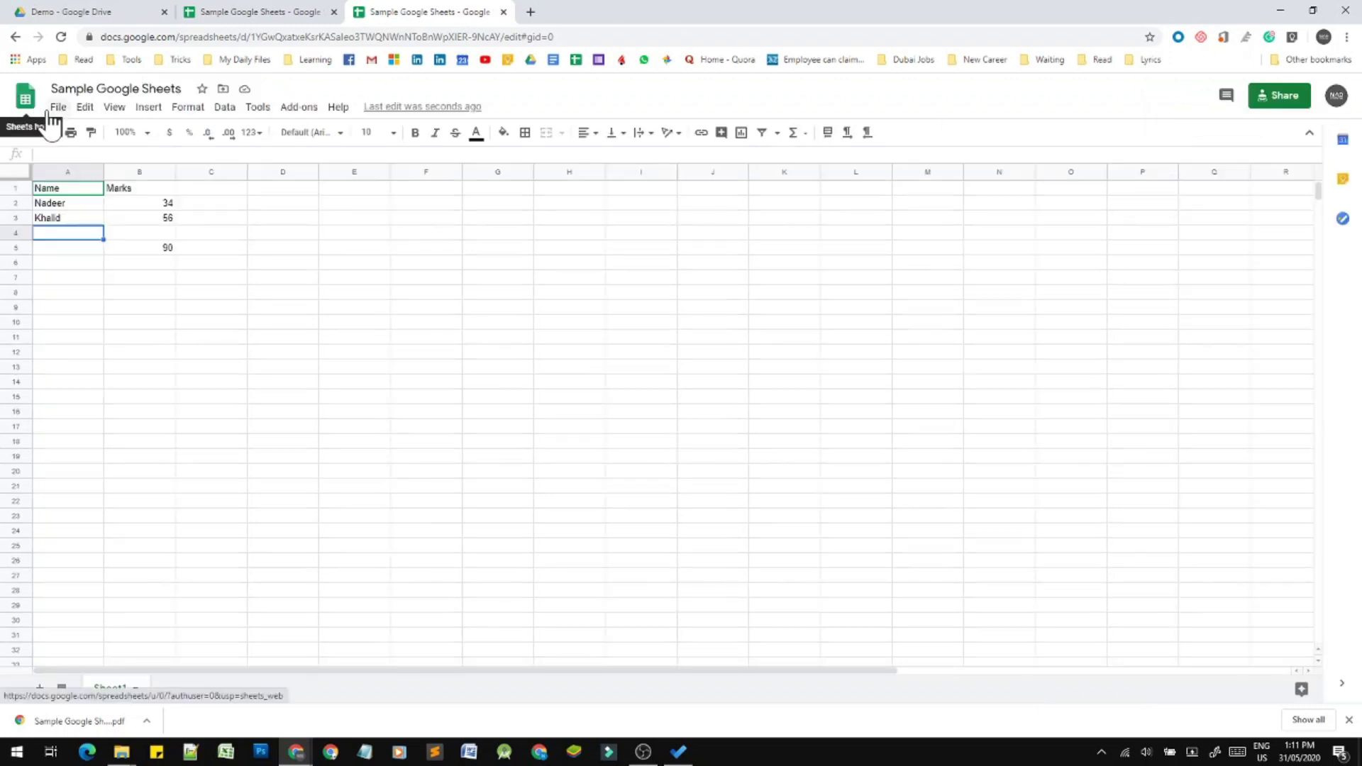
pyautogui.click(58, 107)
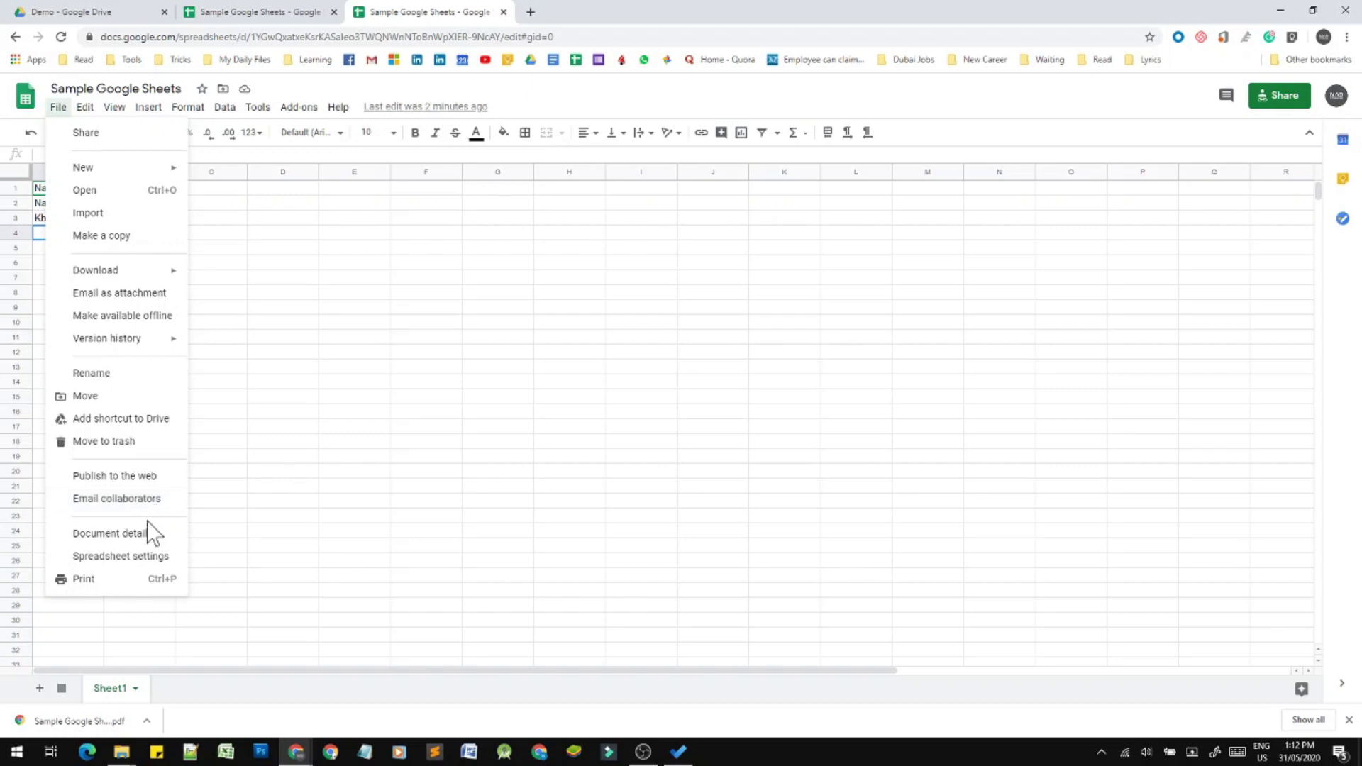
pyautogui.moveTo(149, 106)
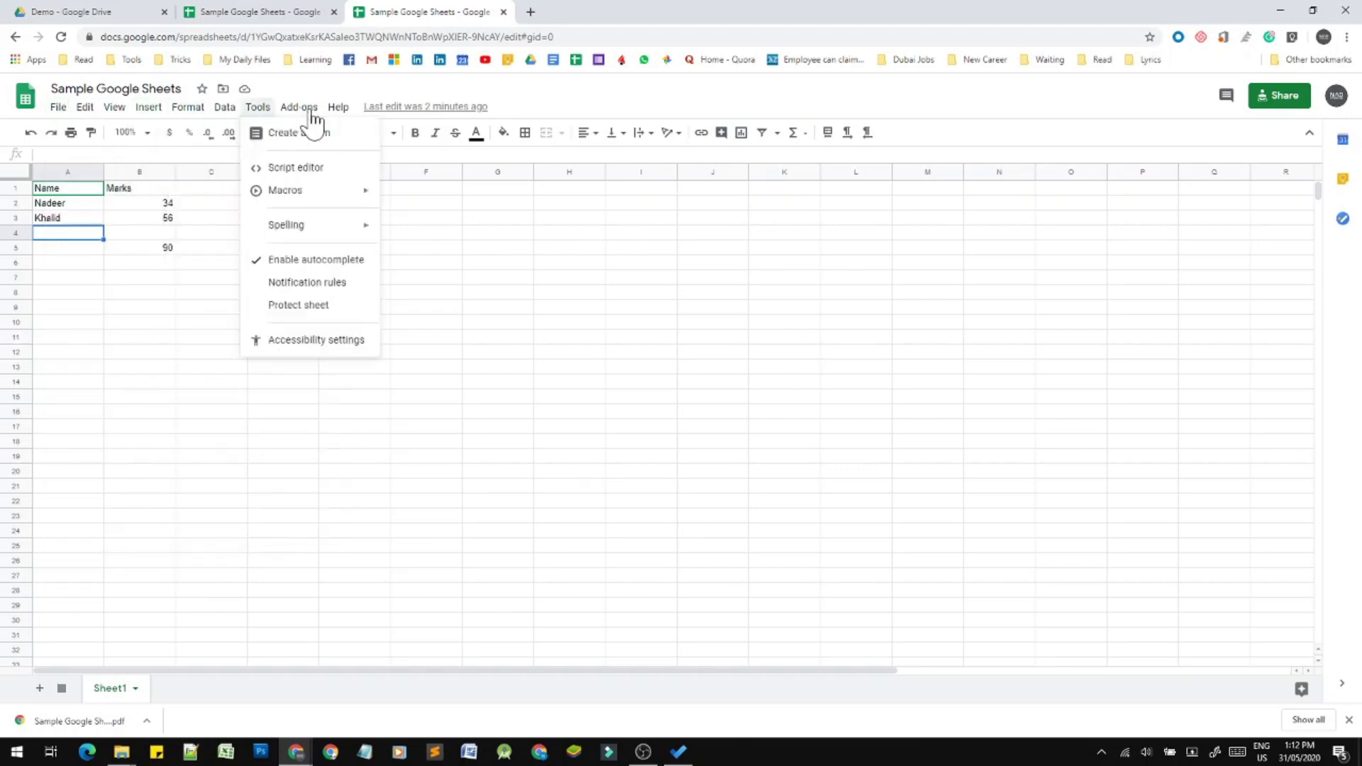
pyautogui.click(207, 338)
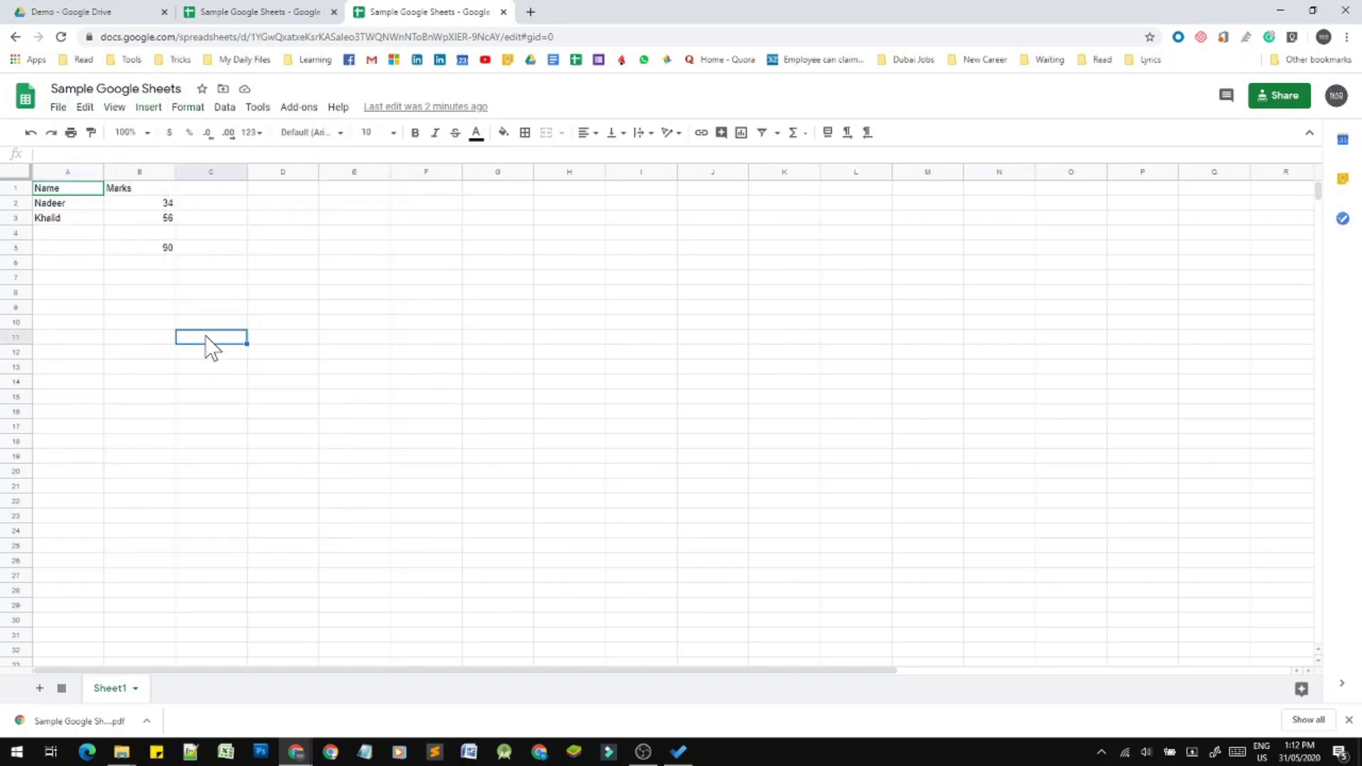